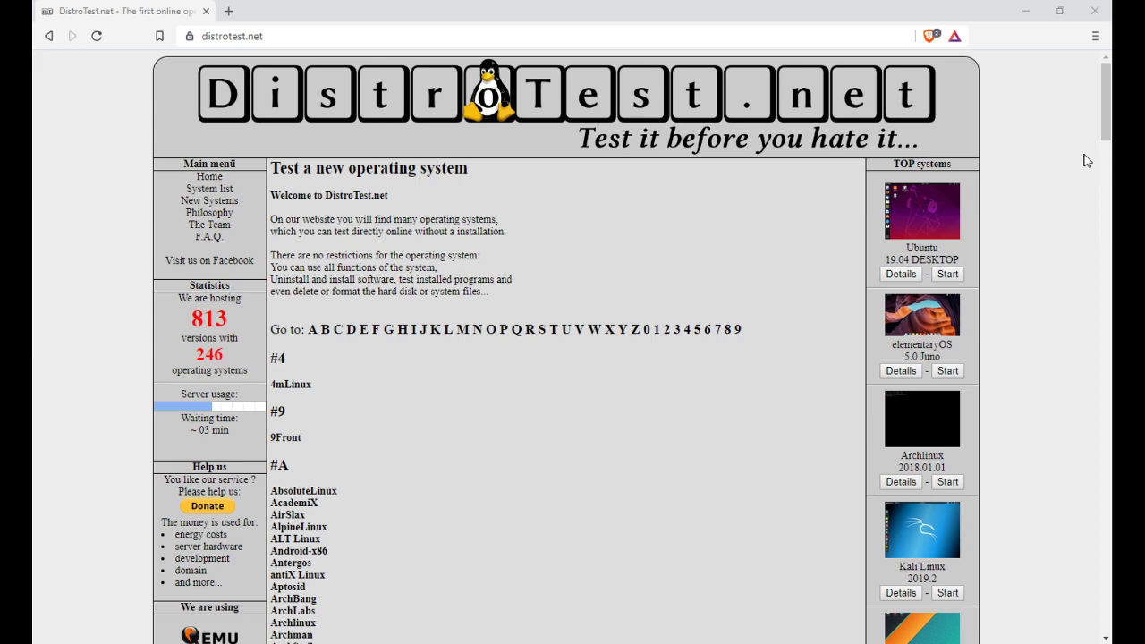
Browse the distribution list and open the Ubuntu 19.04 DESKTOP details page.
scroll(1086, 159, down, 7)
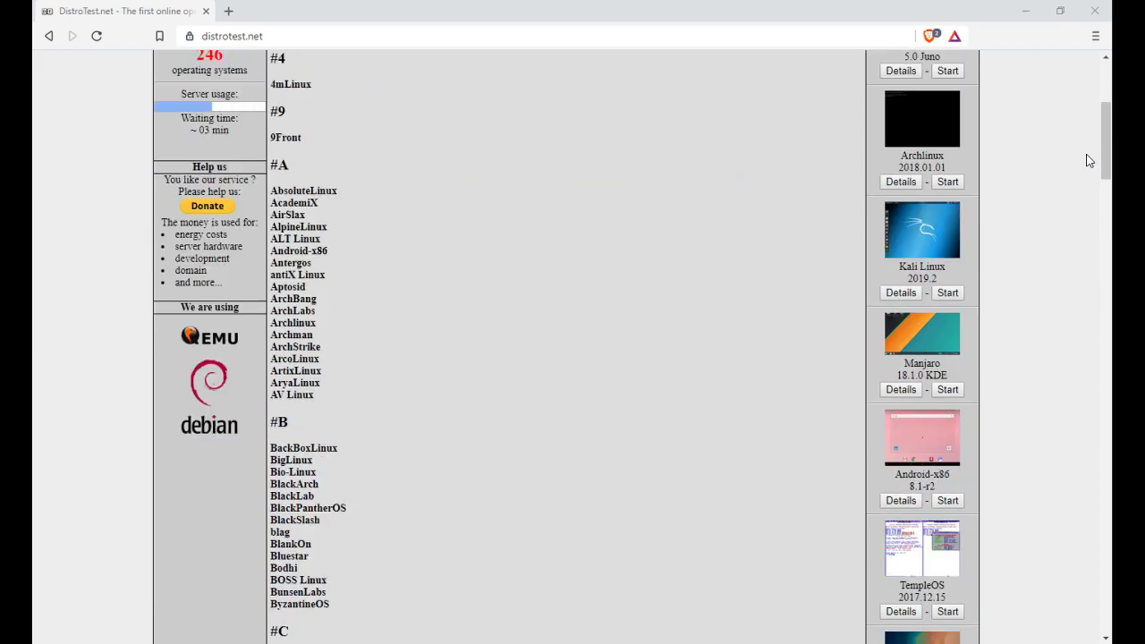
scroll(1076, 192, down, 3)
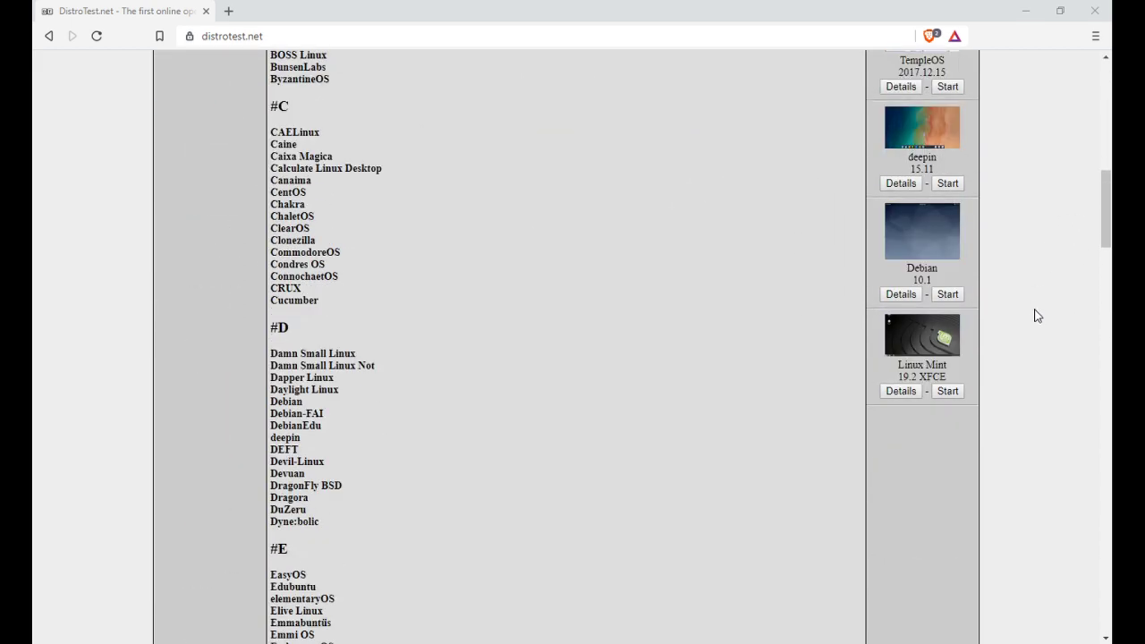
scroll(1036, 317, up, 2)
scroll(1036, 320, up, 3)
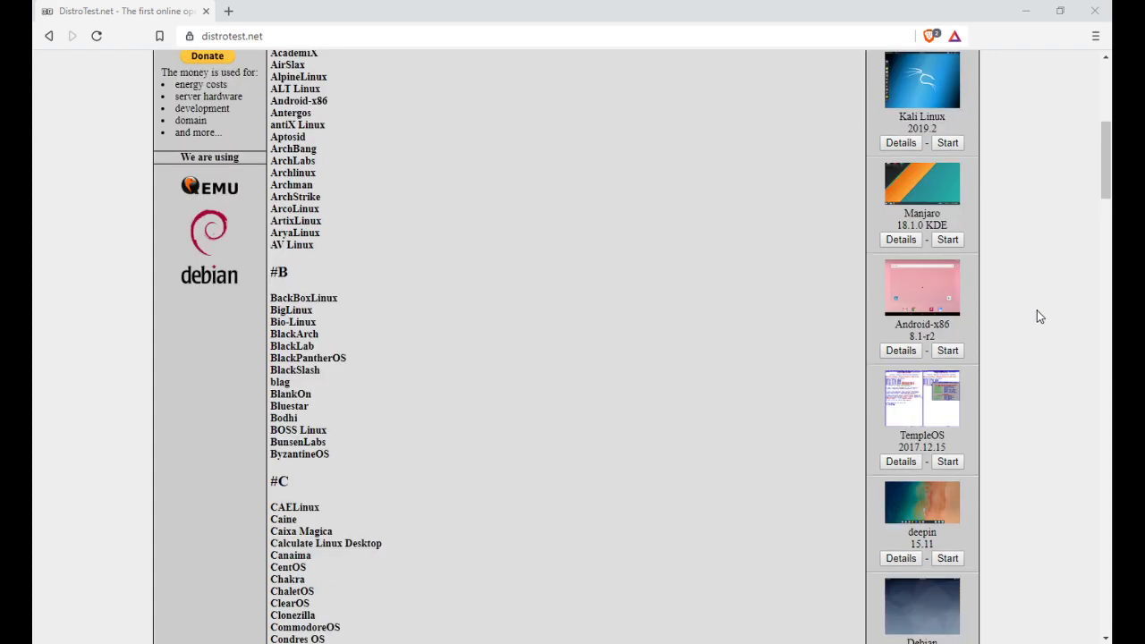
scroll(1039, 316, up, 4)
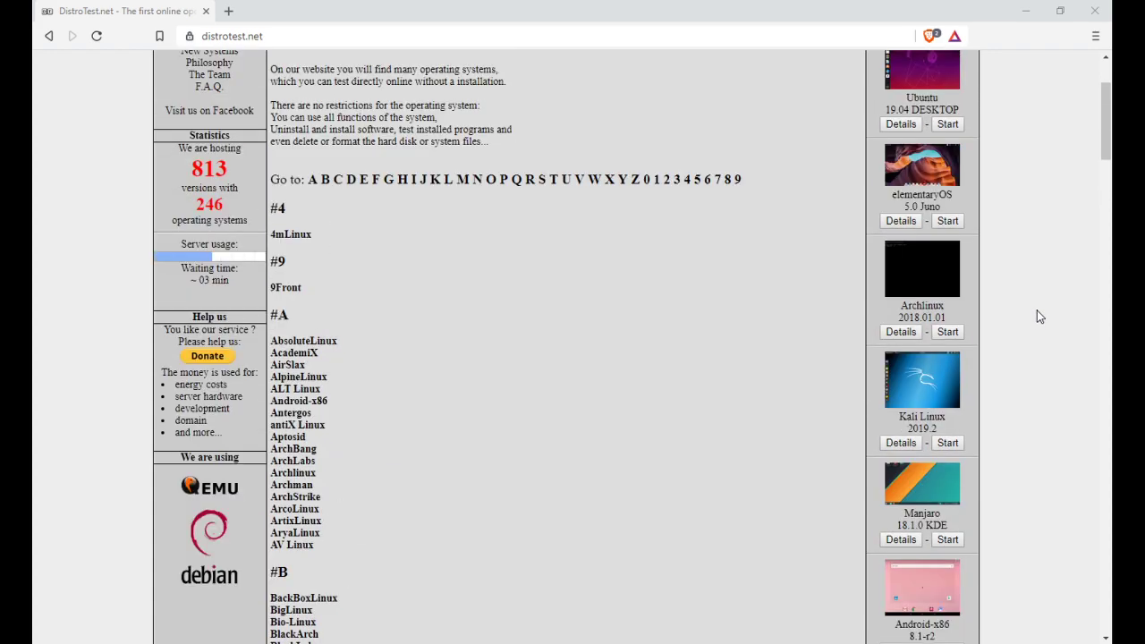
scroll(1039, 317, up, 2)
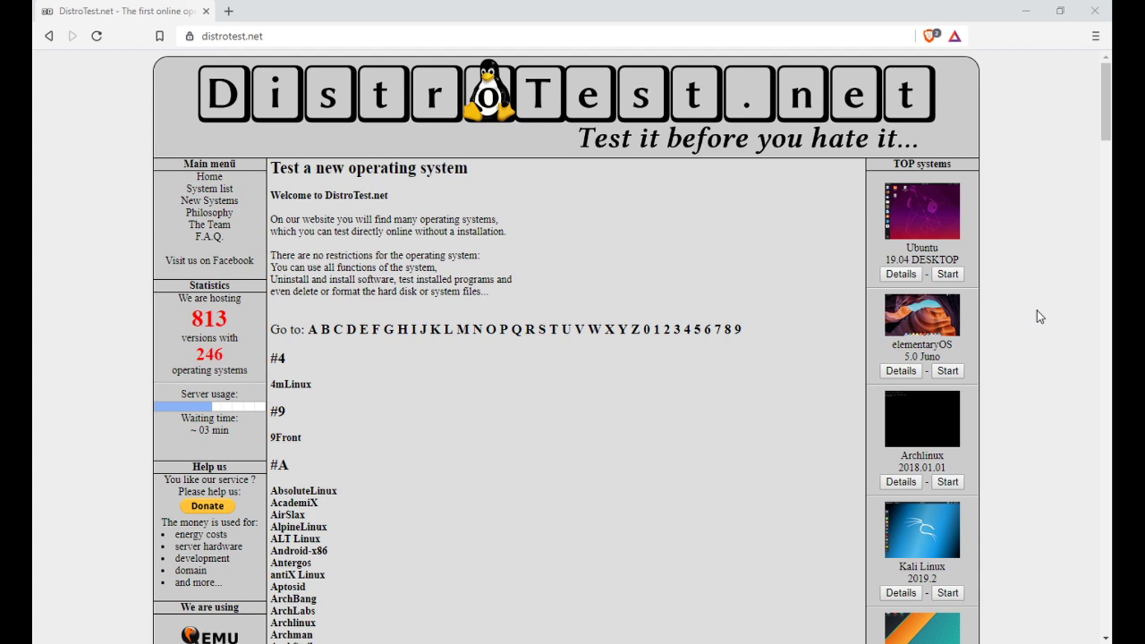
scroll(1037, 313, down, 1)
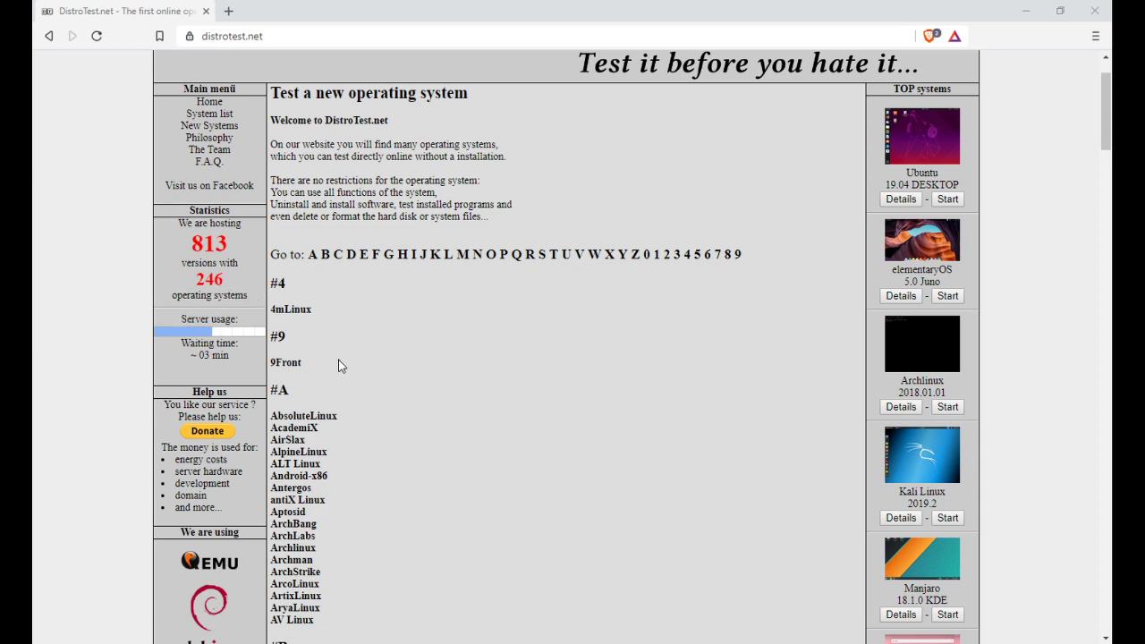
scroll(558, 310, down, 12)
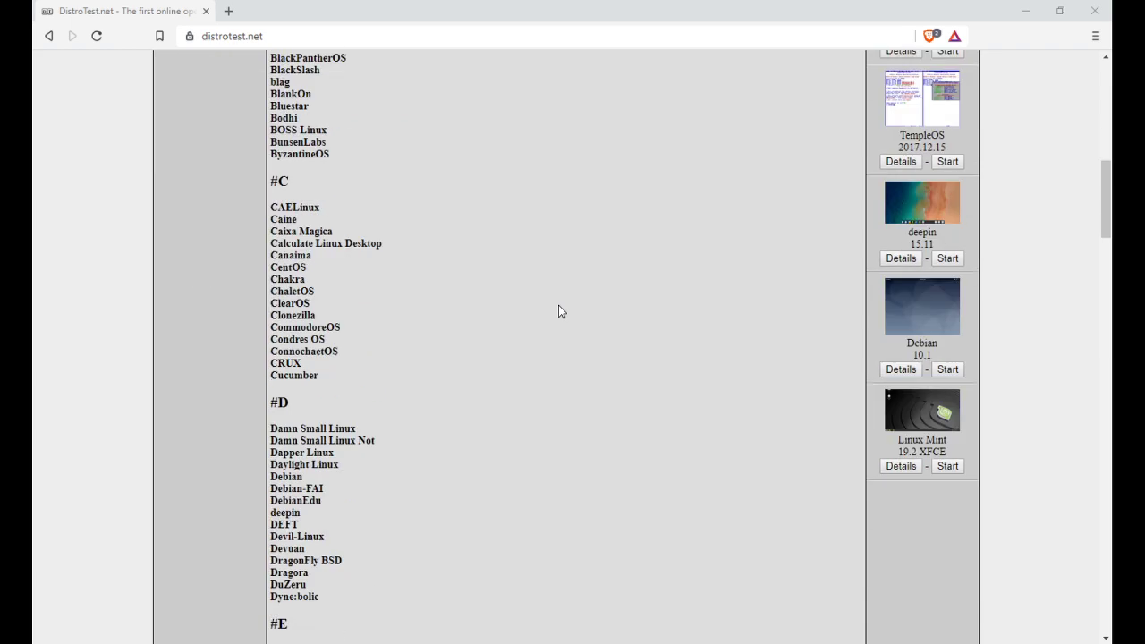
scroll(558, 310, down, 12)
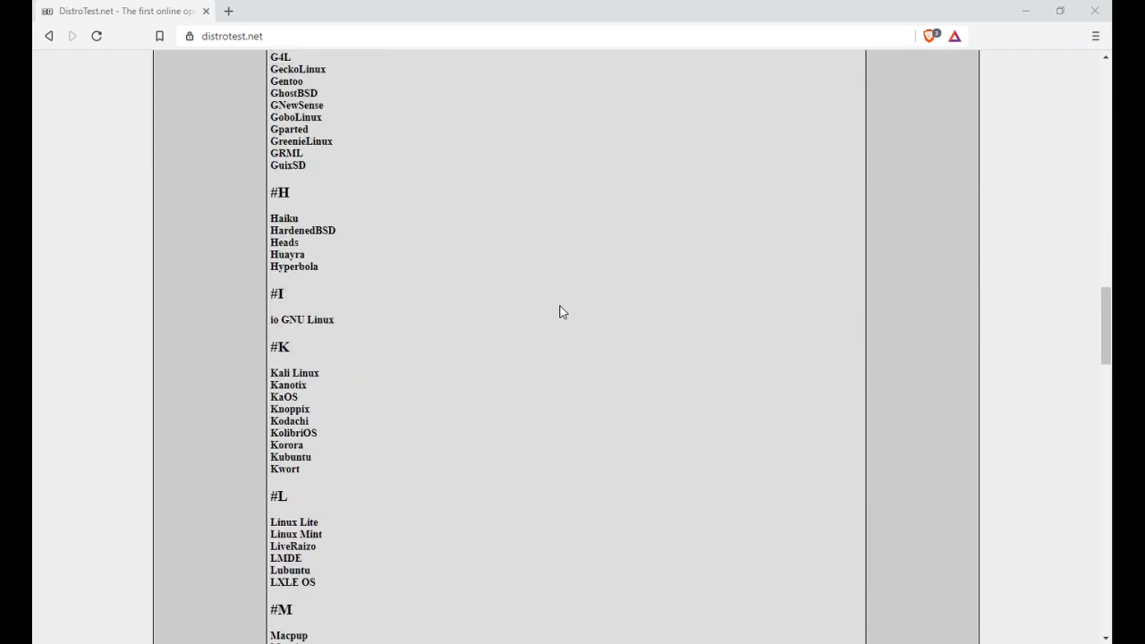
scroll(562, 311, down, 9)
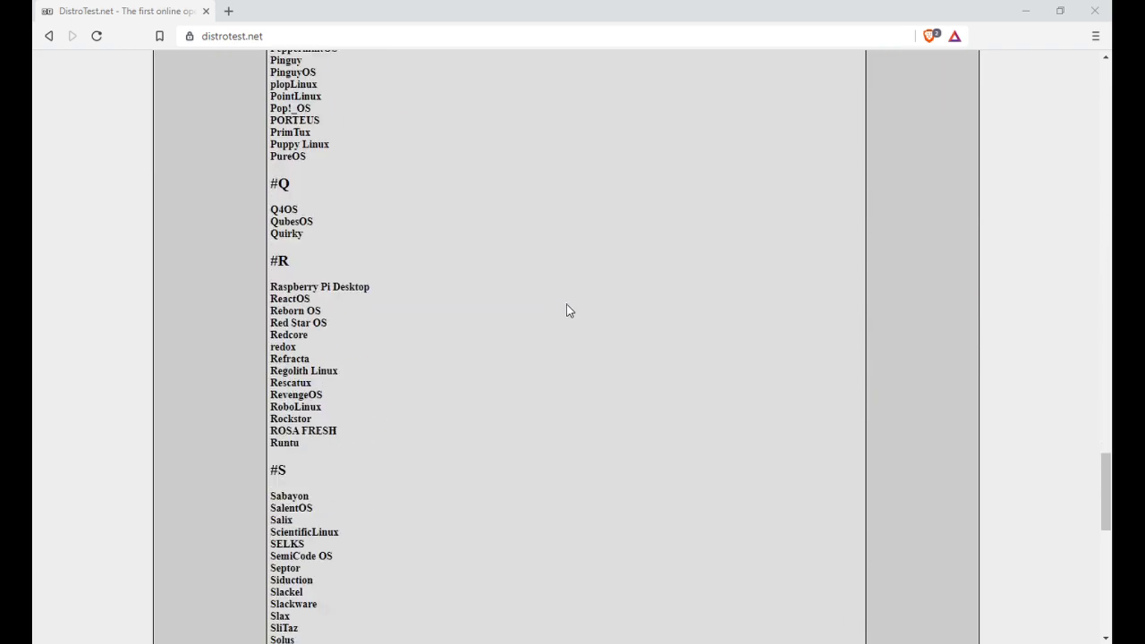
scroll(568, 310, down, 5)
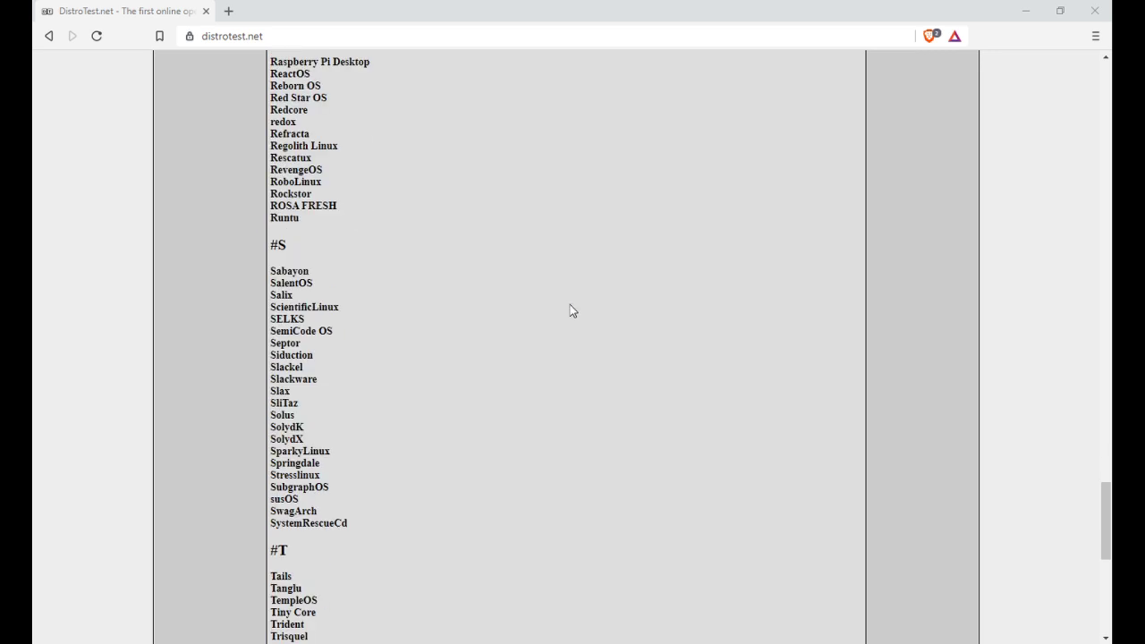
scroll(572, 310, down, 12)
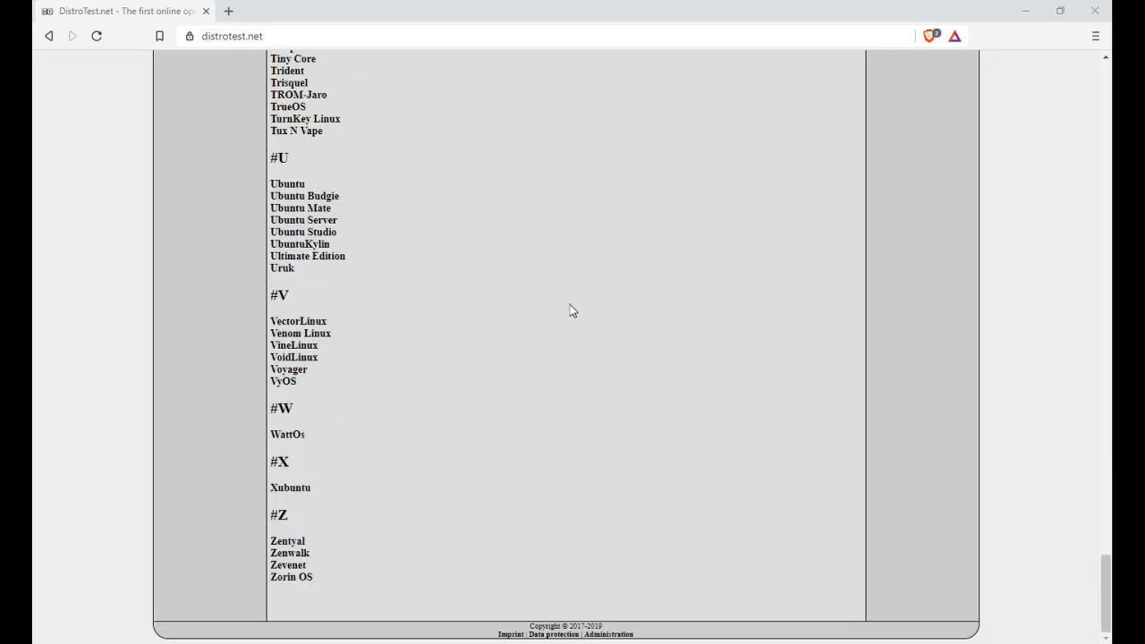
scroll(570, 305, up, 12)
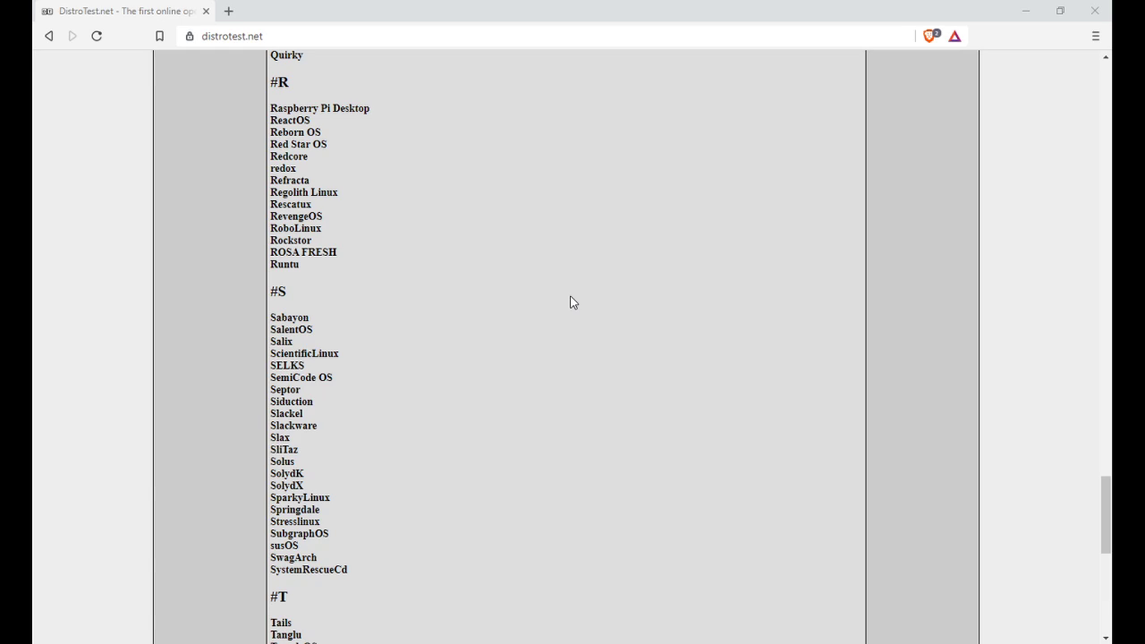
scroll(572, 304, up, 20)
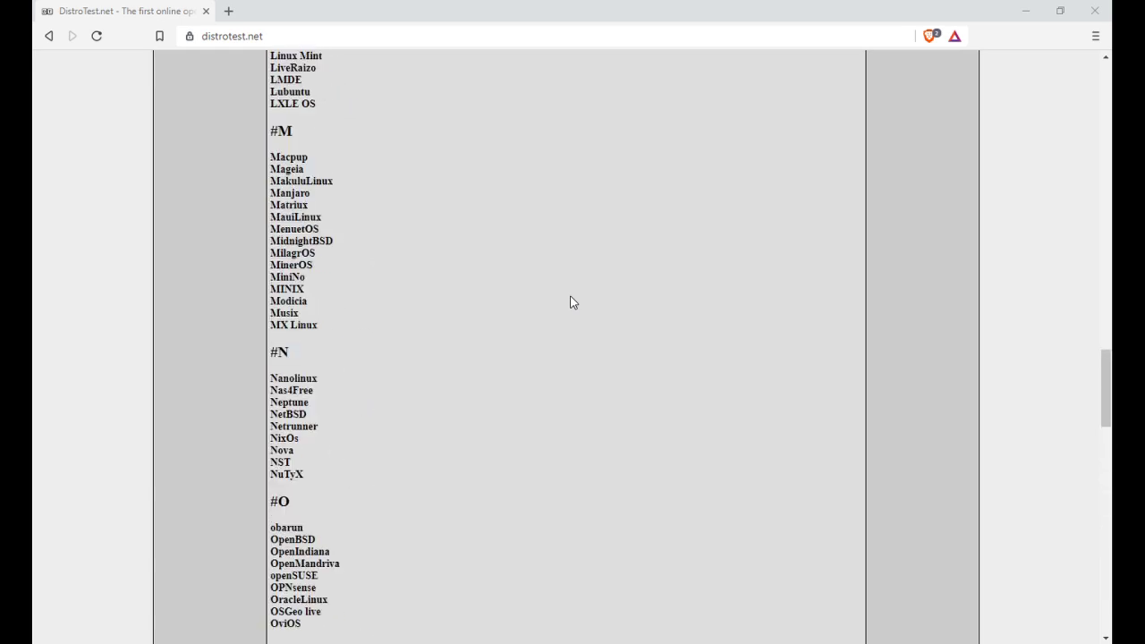
scroll(572, 303, up, 20)
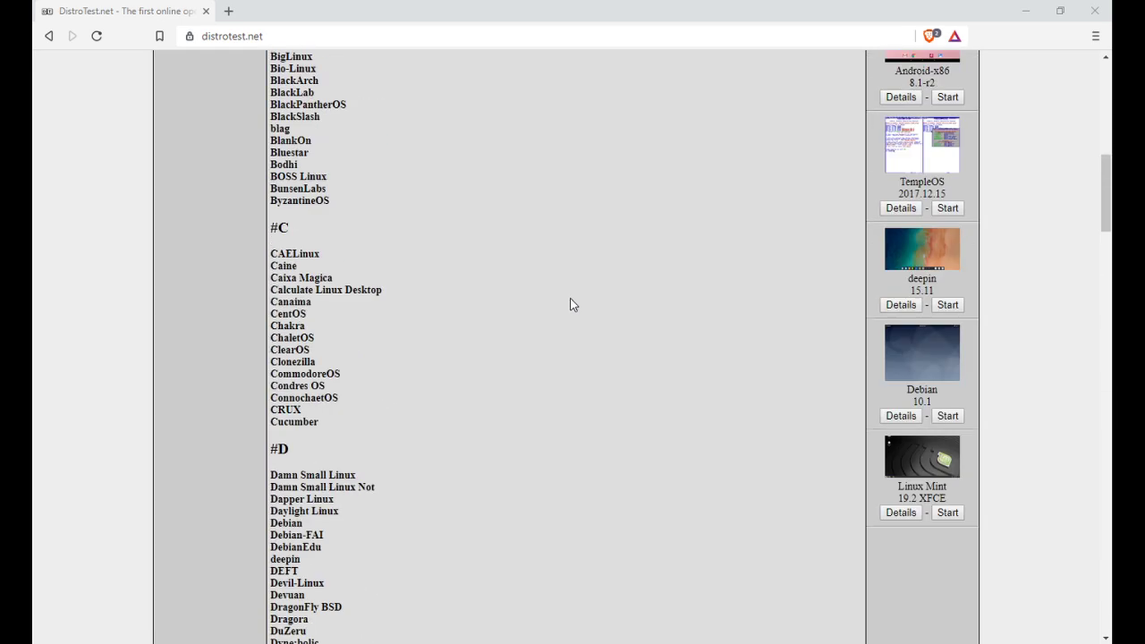
scroll(572, 305, up, 4)
scroll(573, 306, up, 3)
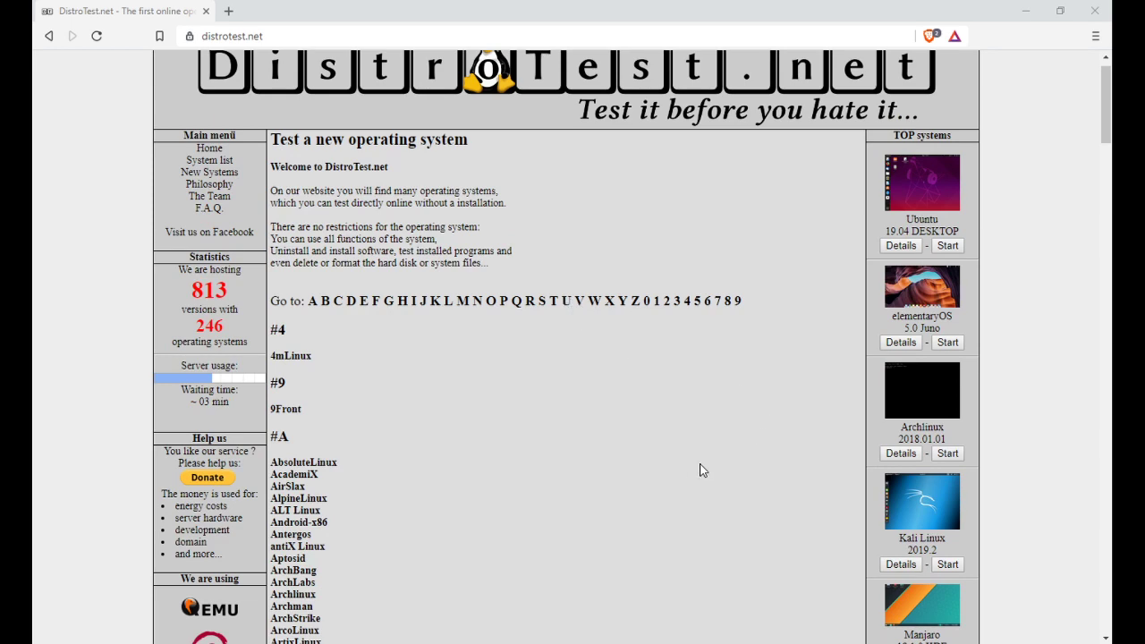
scroll(701, 468, down, 3)
scroll(677, 471, up, 3)
scroll(674, 452, up, 1)
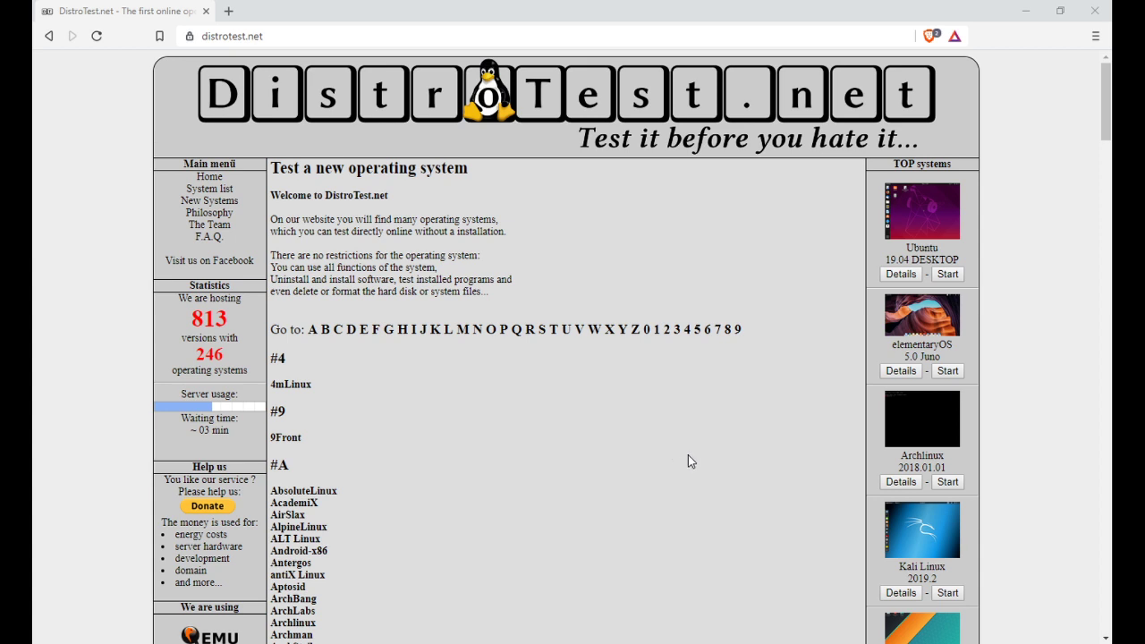
scroll(681, 455, down, 3)
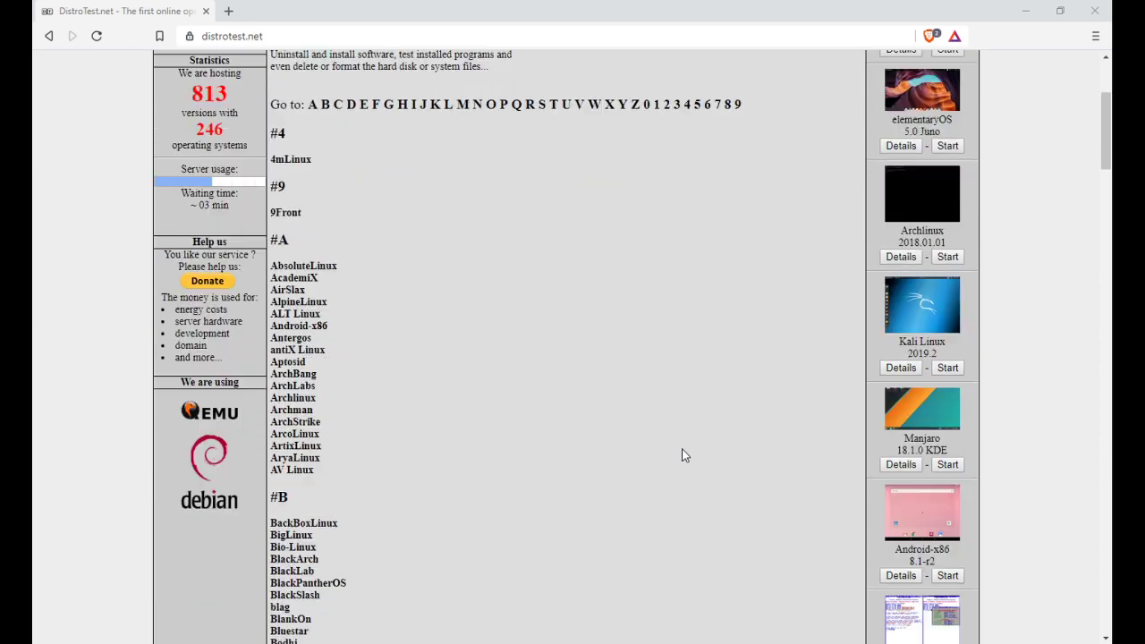
scroll(690, 455, up, 2)
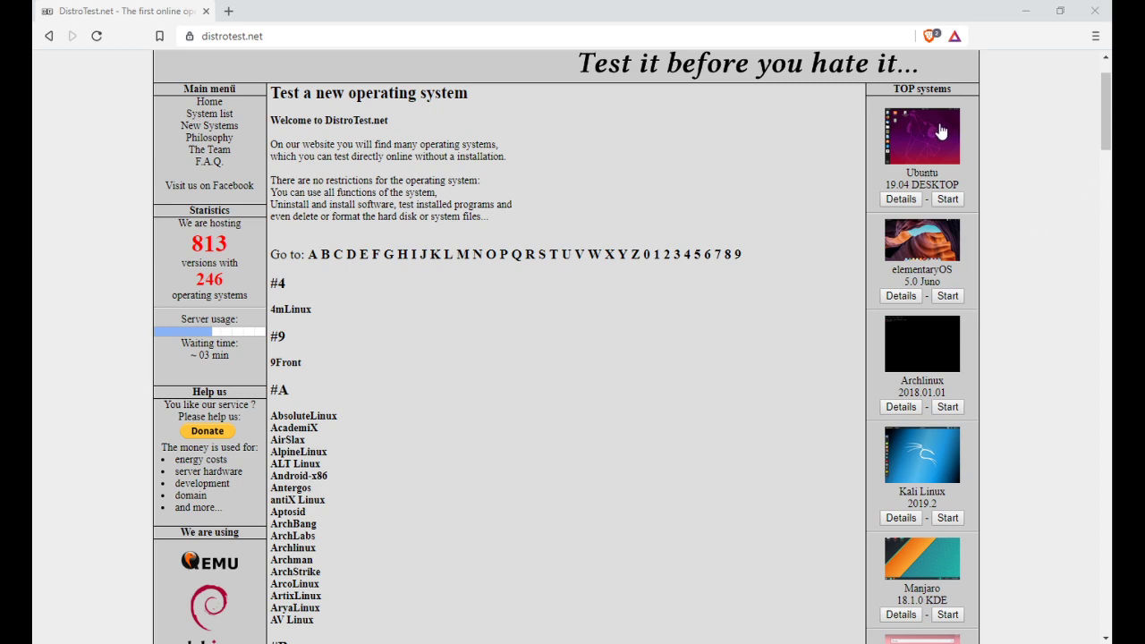
scroll(978, 519, down, 3)
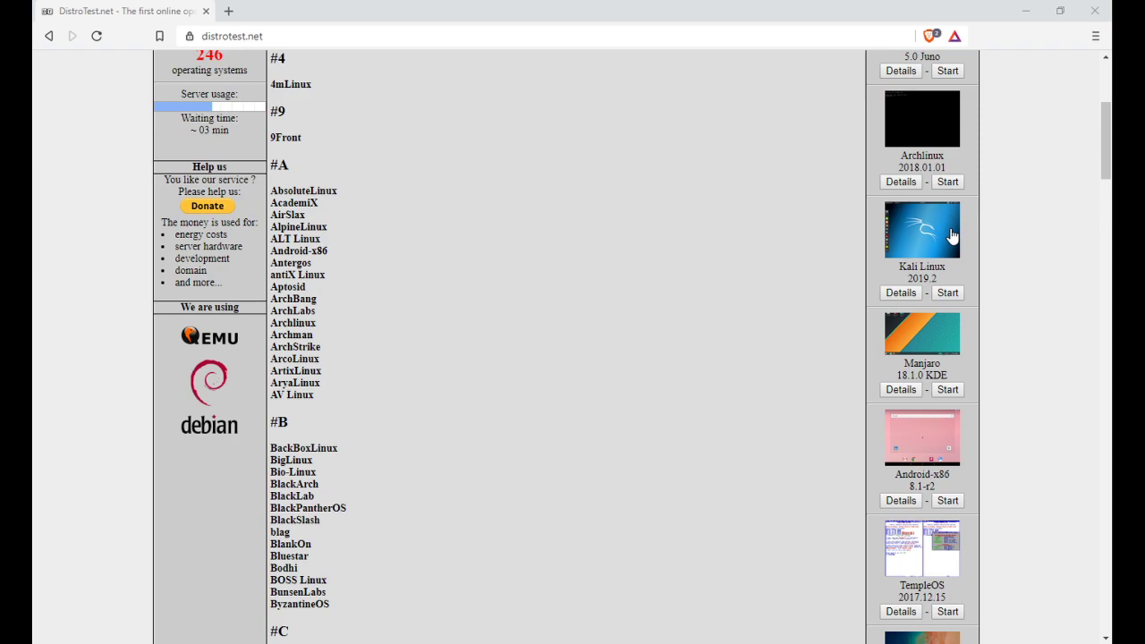
scroll(954, 247, down, 4)
scroll(937, 463, up, 3)
scroll(937, 463, up, 4)
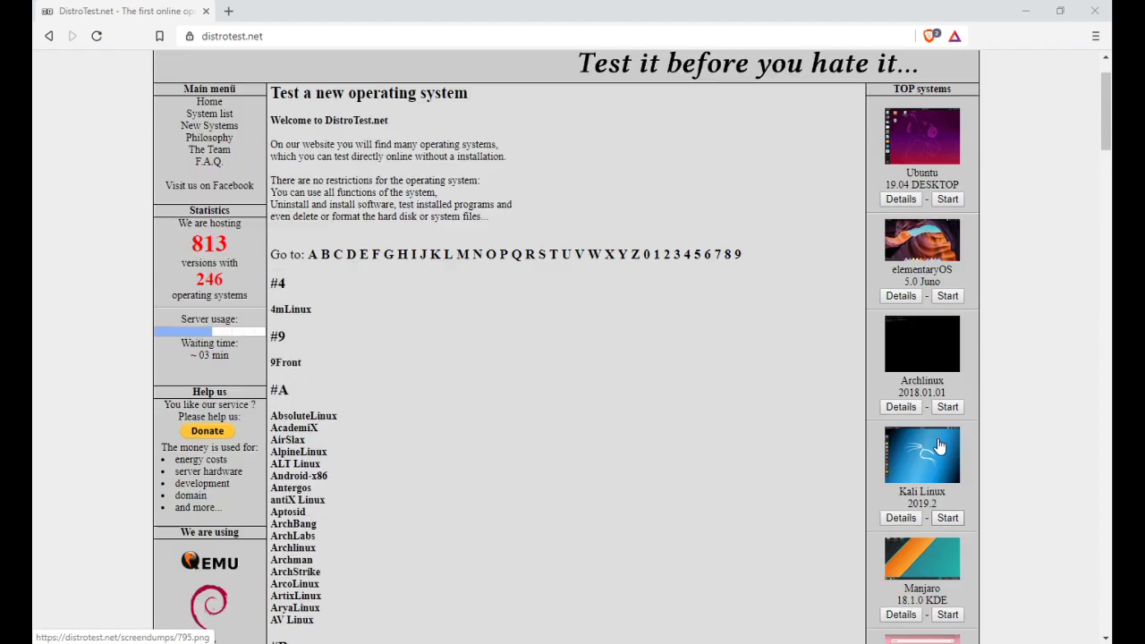
scroll(940, 429, down, 1)
scroll(941, 384, down, 5)
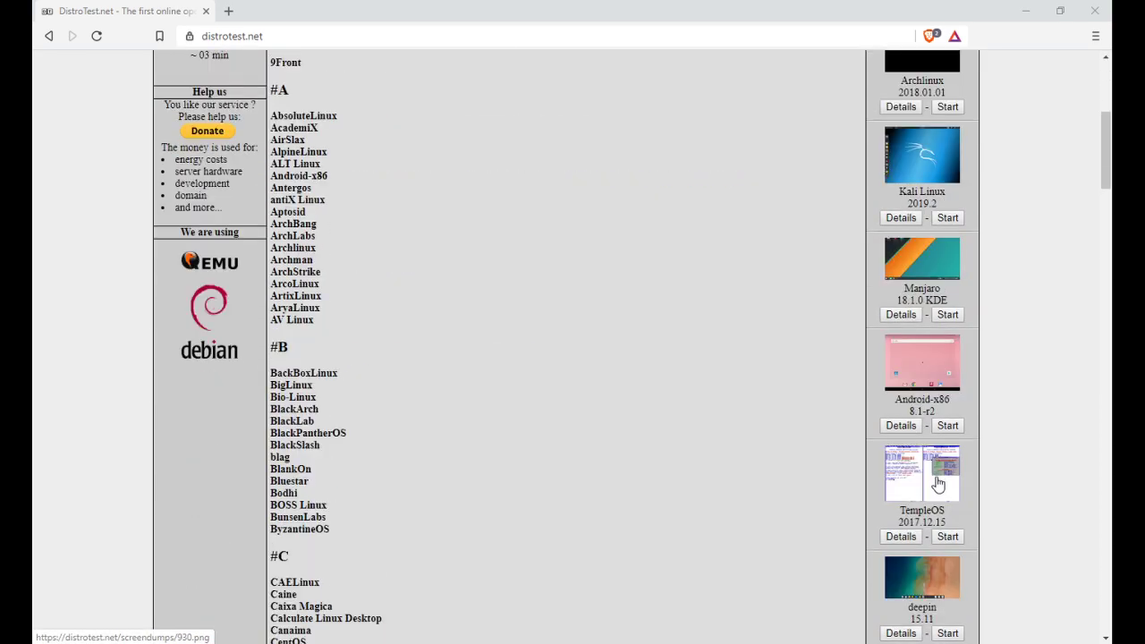
scroll(917, 420, down, 2)
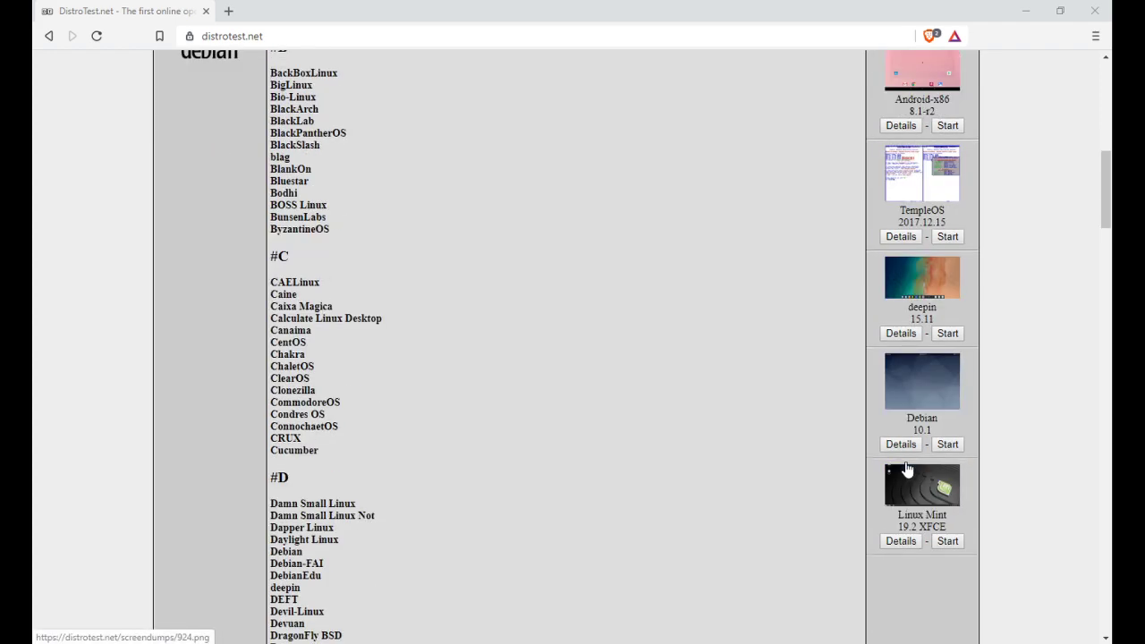
scroll(907, 468, up, 8)
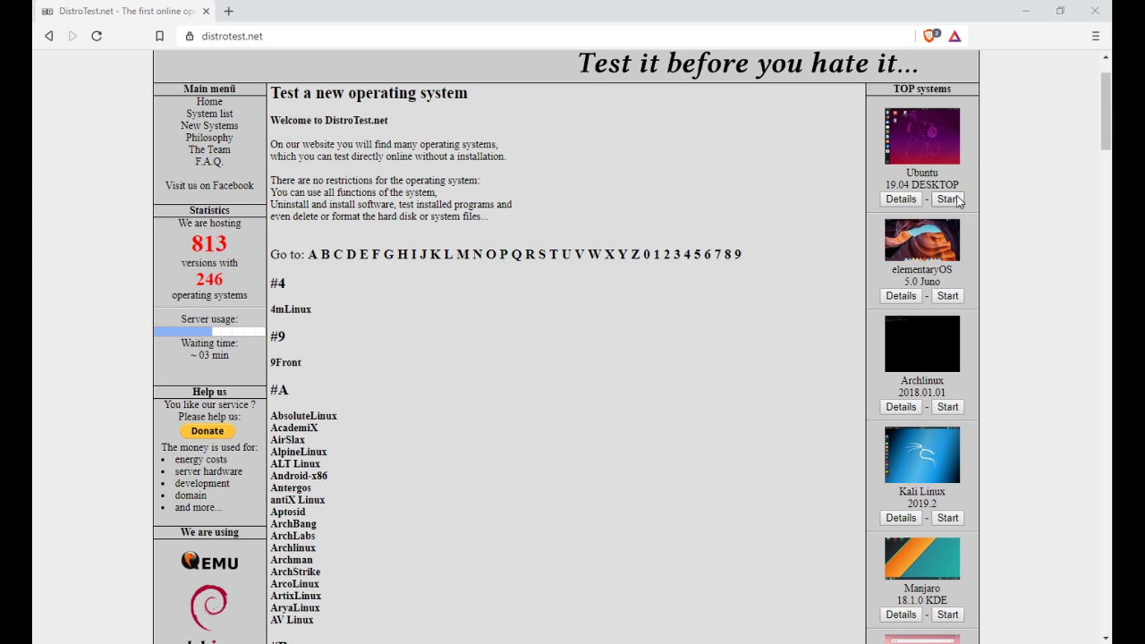
click(901, 200)
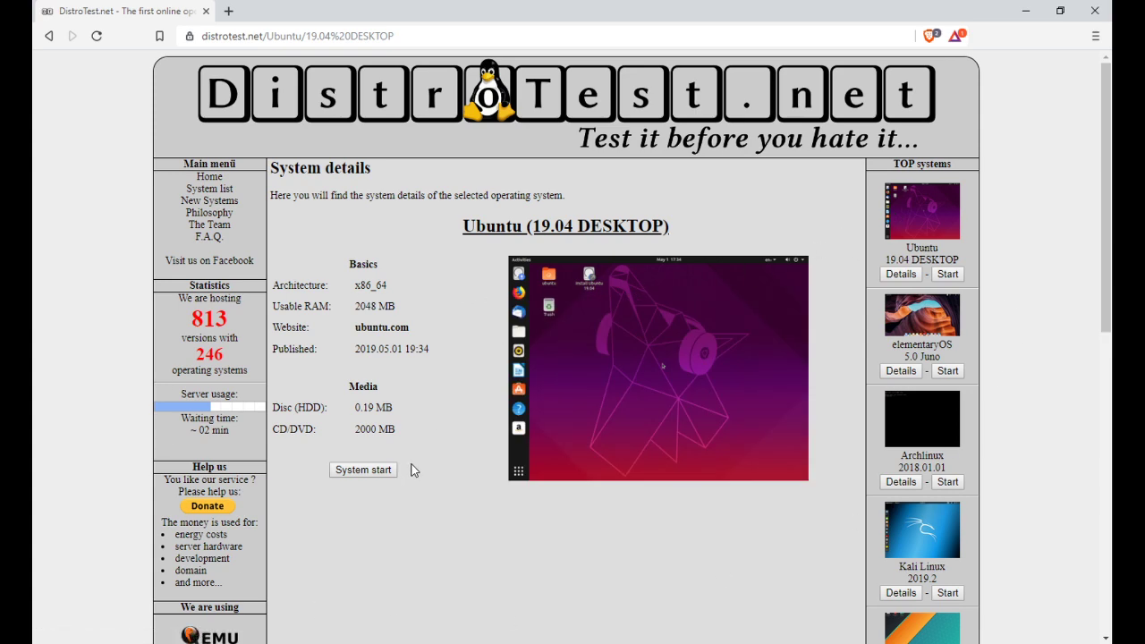
Start the Ubuntu 19.04 DESKTOP test system, reaching its page with 26 minutes of runtime.
scroll(851, 528, down, 3)
scroll(850, 529, up, 3)
click(366, 471)
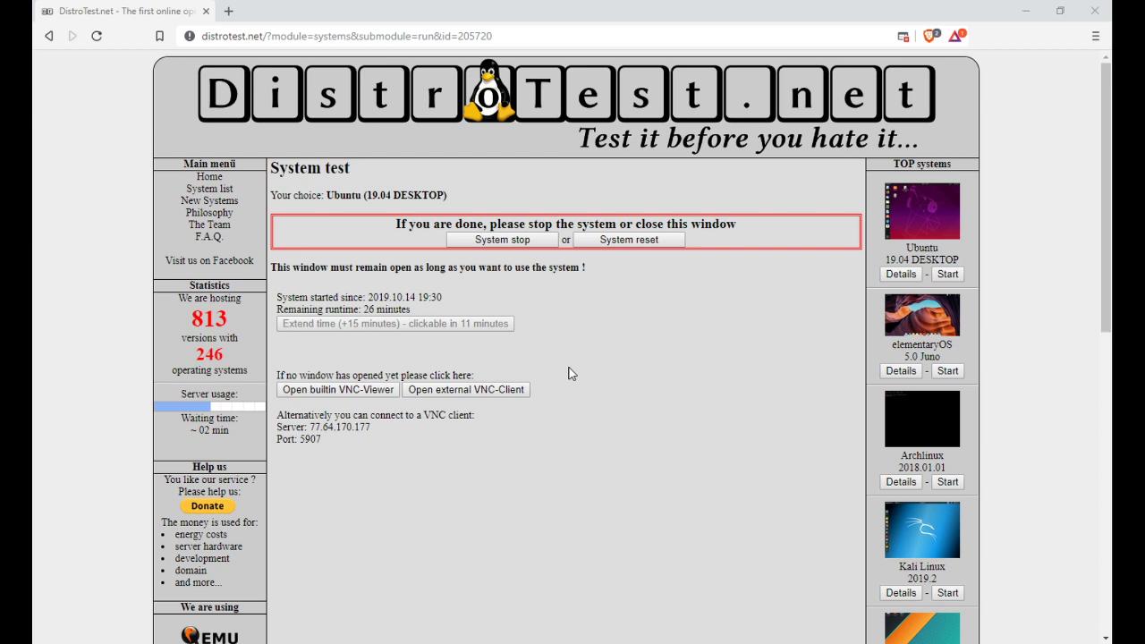
Connect to the running Ubuntu system in the built-in noVNC viewer and maximize the window.
click(351, 392)
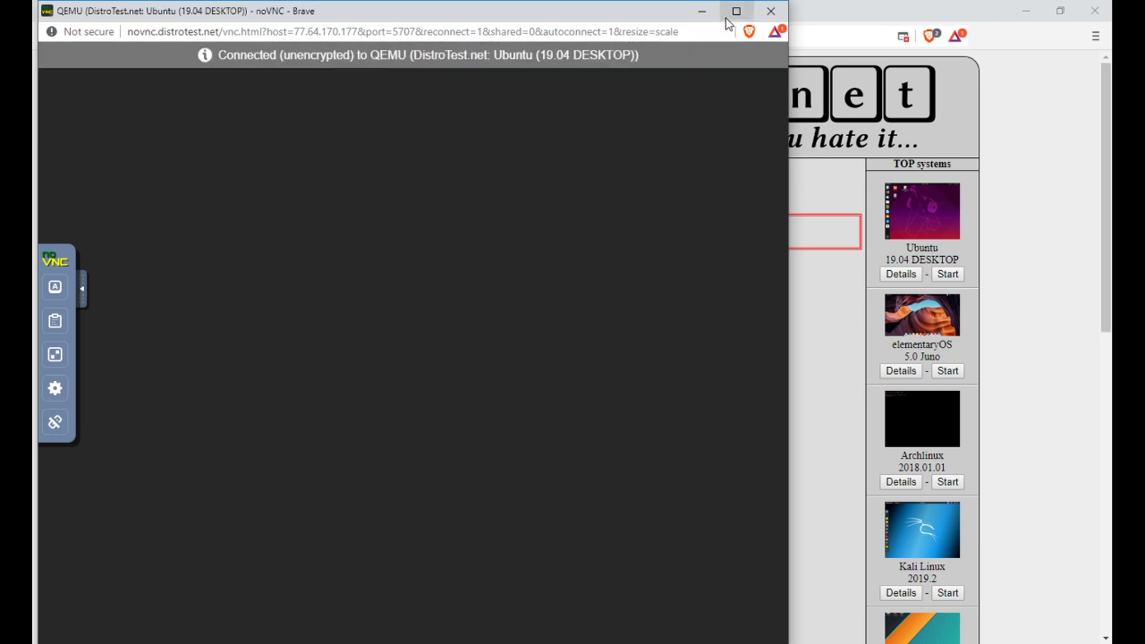
click(736, 11)
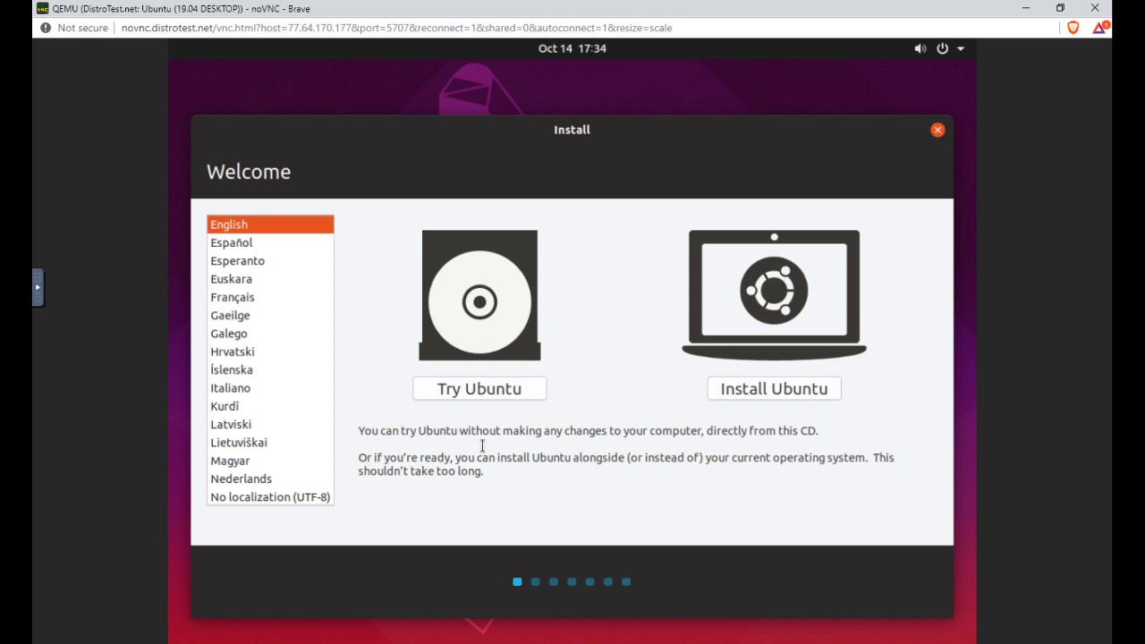
Choose Try Ubuntu on the installer welcome screen to load the live desktop.
click(480, 390)
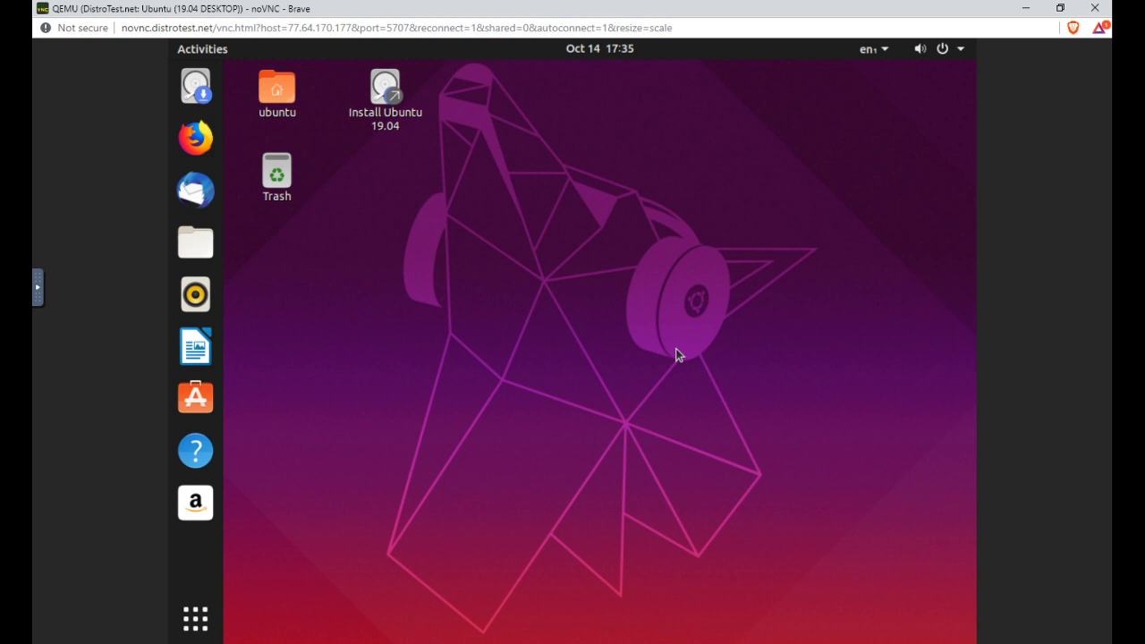
click(277, 179)
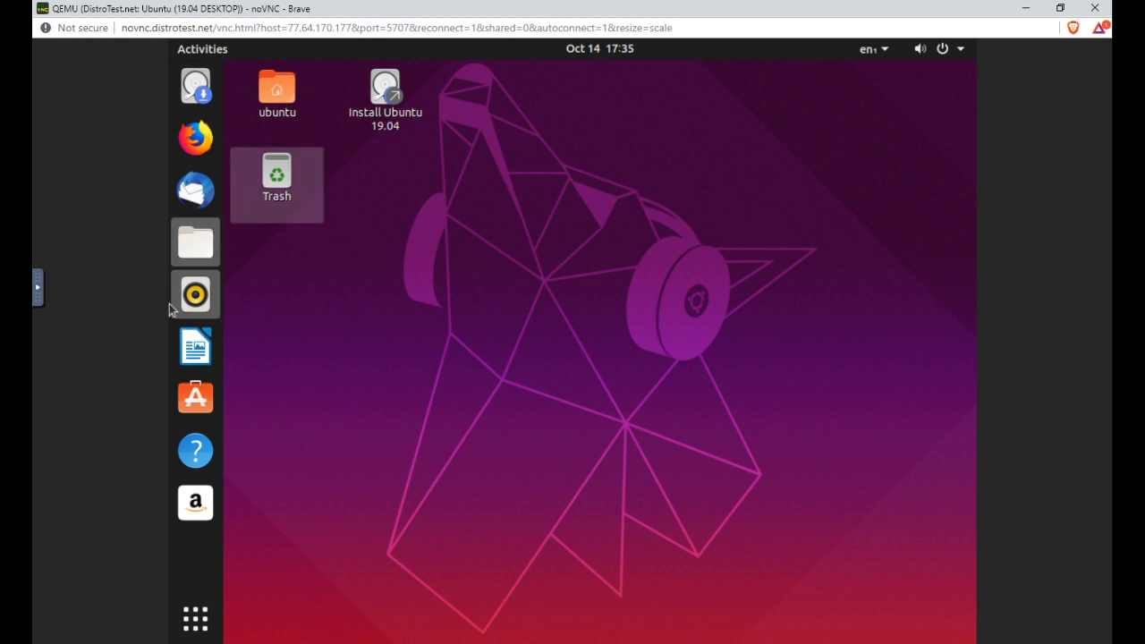
Show all applications and page through the app grid's three pages and back.
click(195, 618)
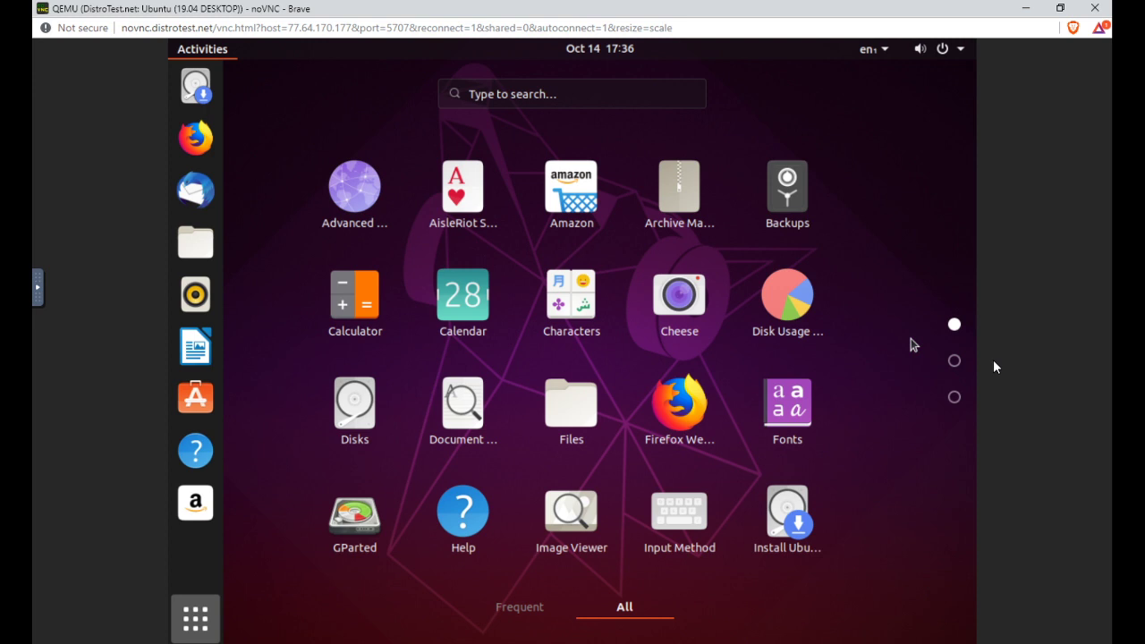
click(954, 361)
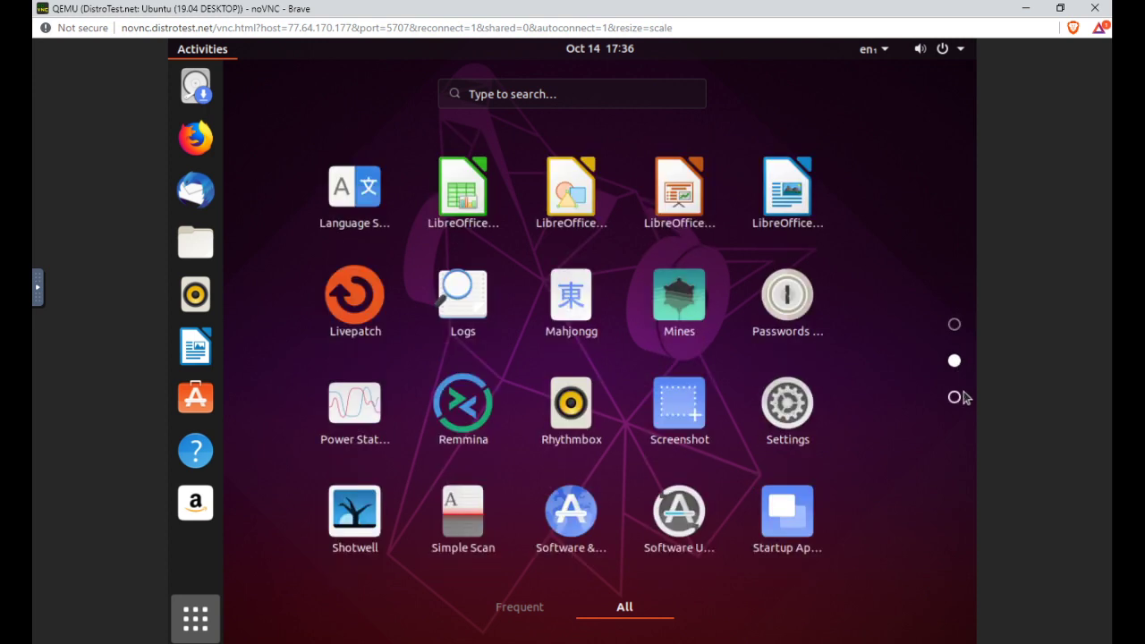
click(955, 398)
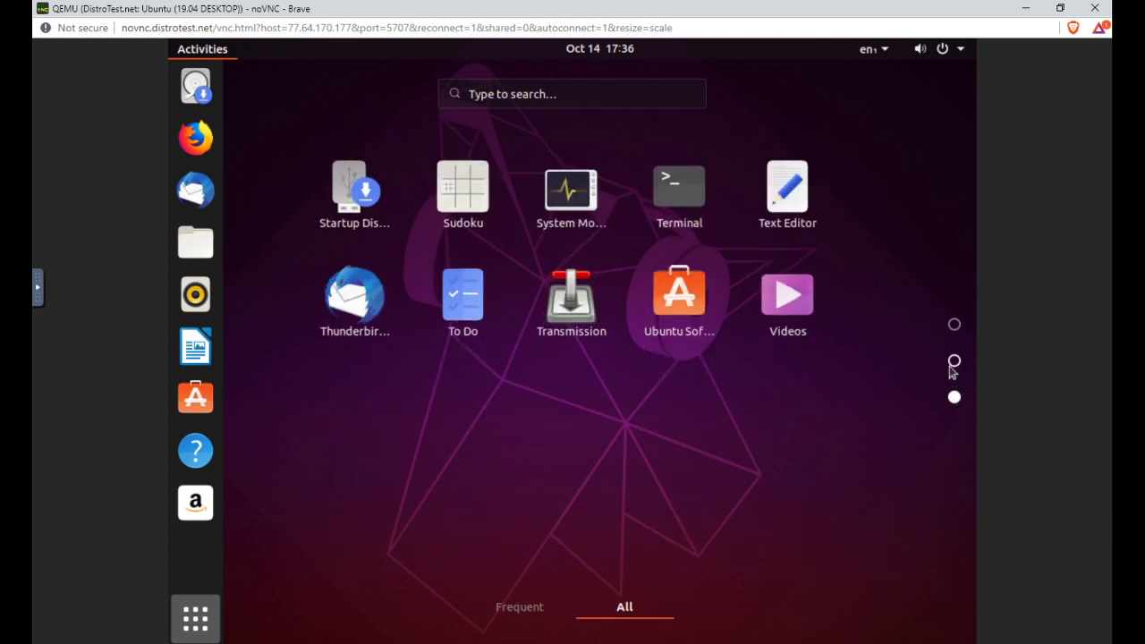
click(954, 361)
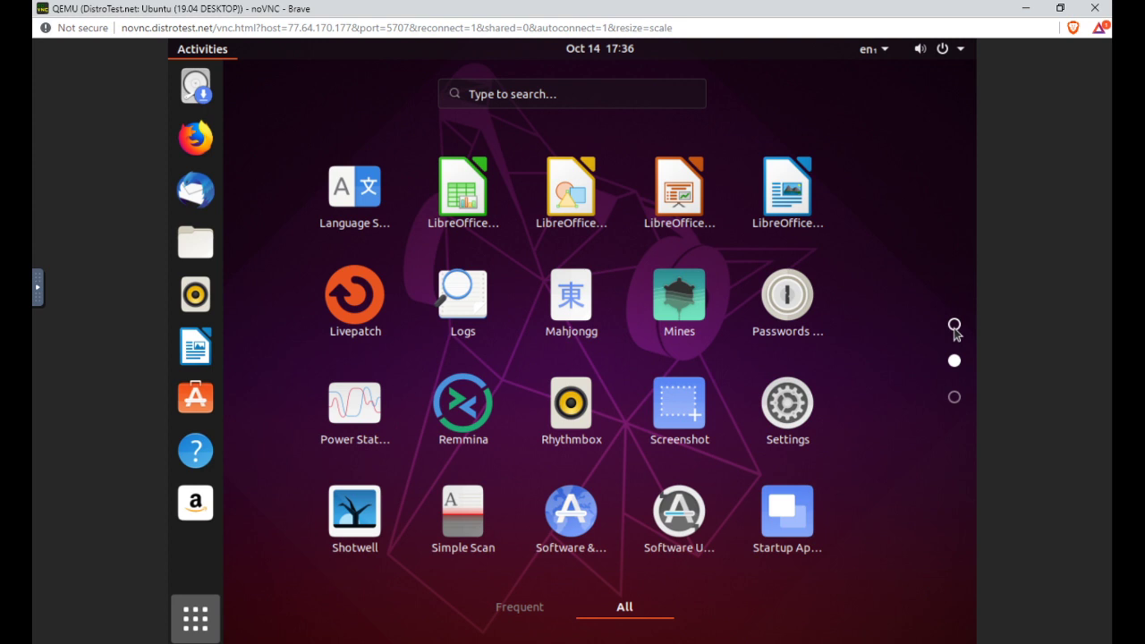
click(954, 327)
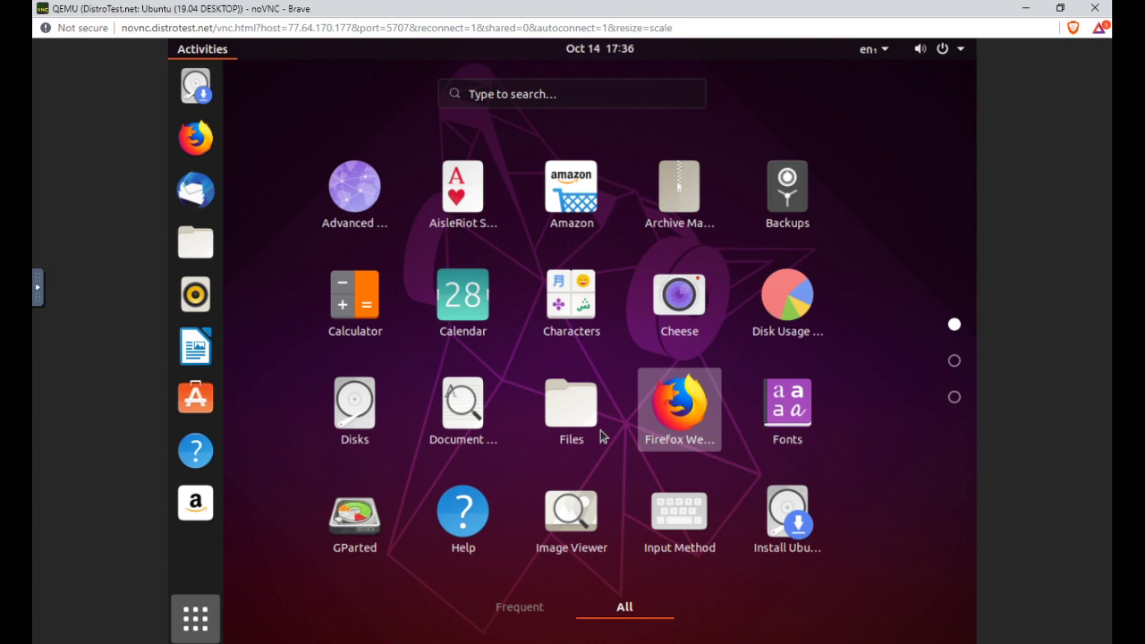
Scroll through the applications grid and launch Rhythmbox.
scroll(554, 524, down, 2)
scroll(553, 521, up, 2)
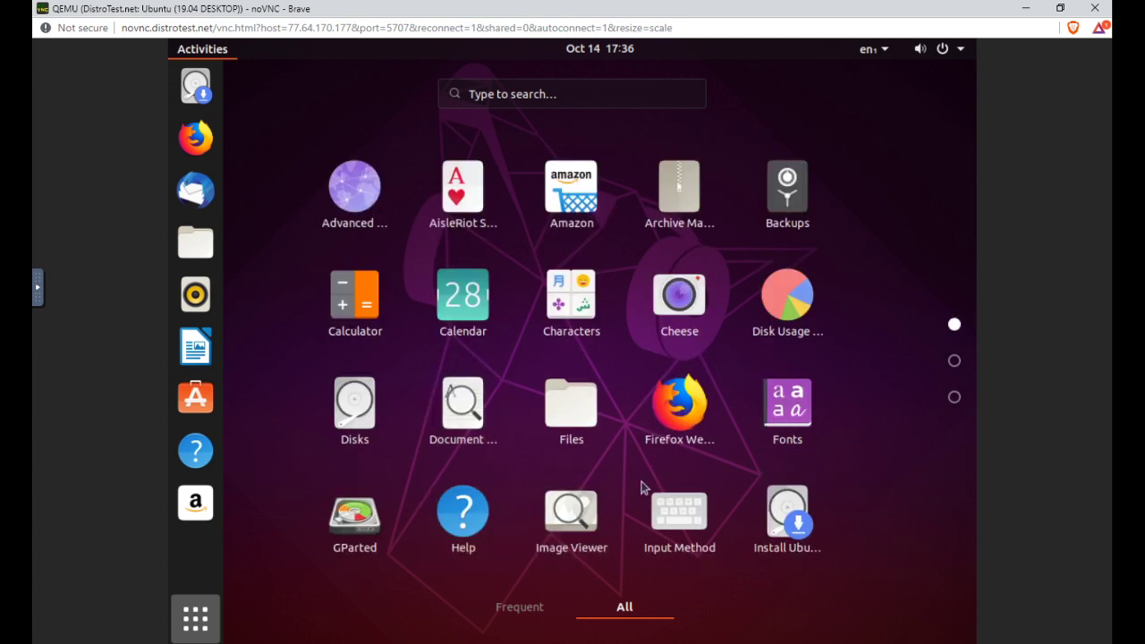
scroll(641, 488, down, 2)
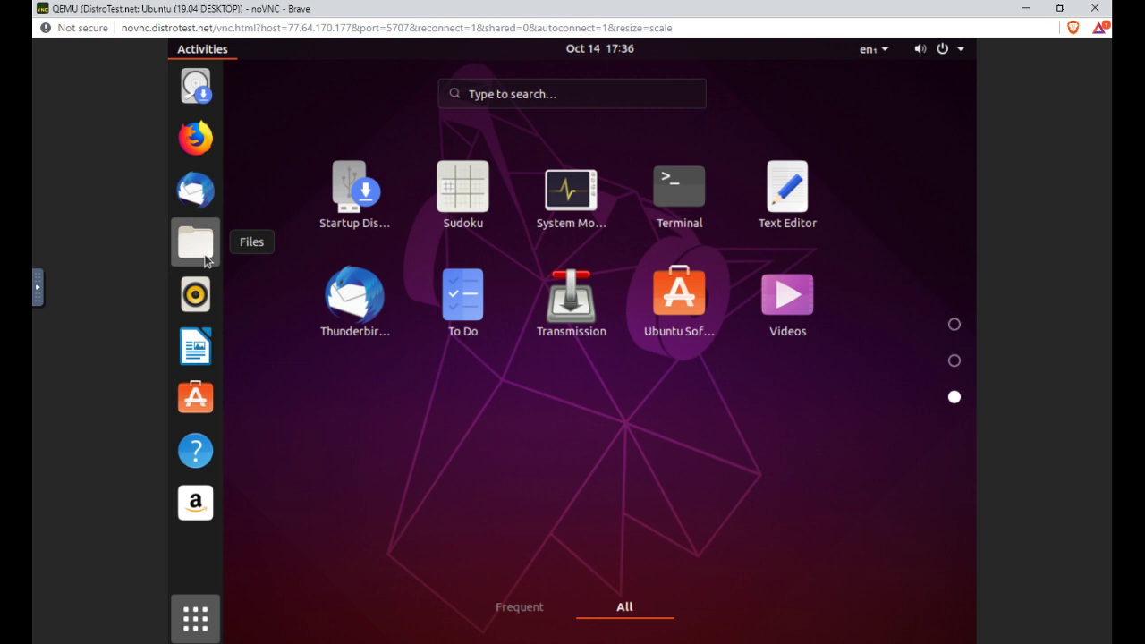
click(201, 306)
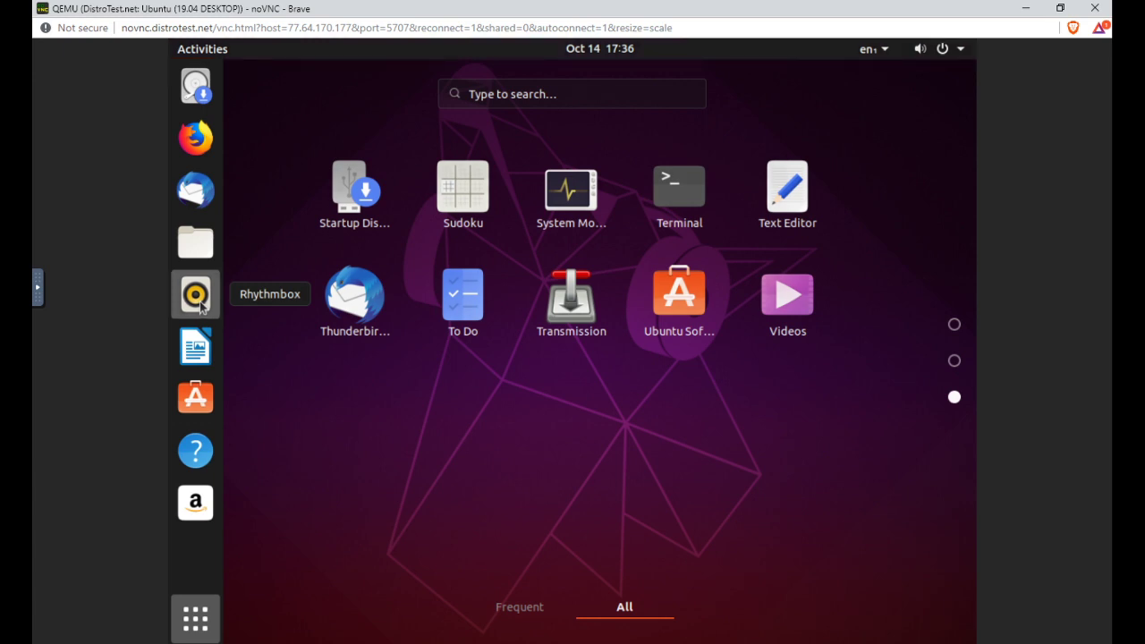
Launch Rhythmbox, wait for its empty library import view, then close it.
click(201, 306)
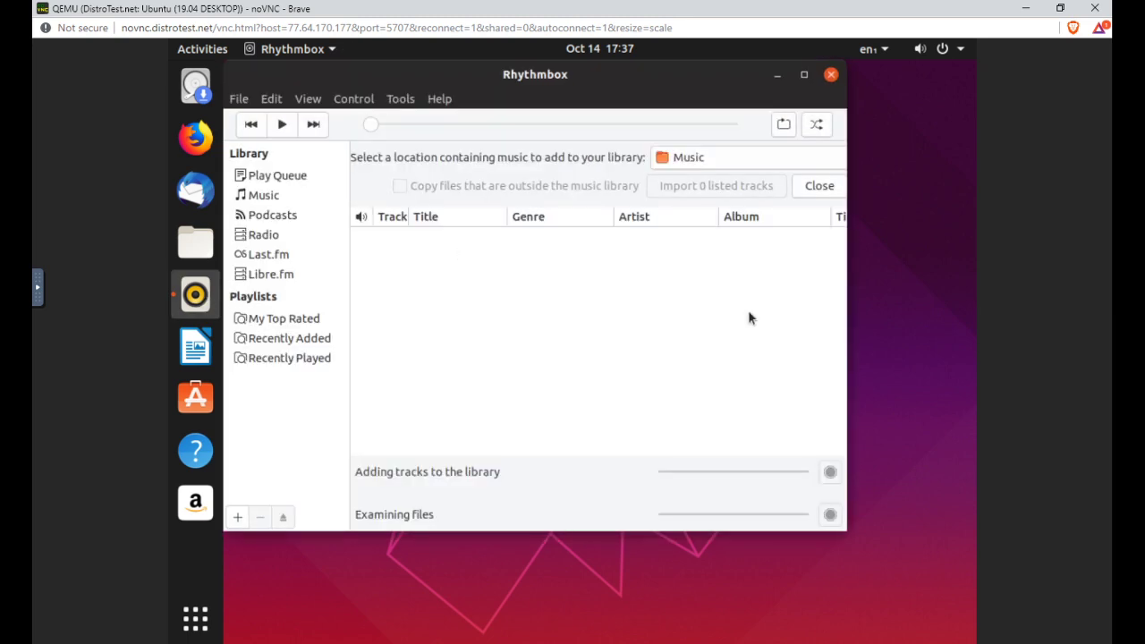
click(835, 79)
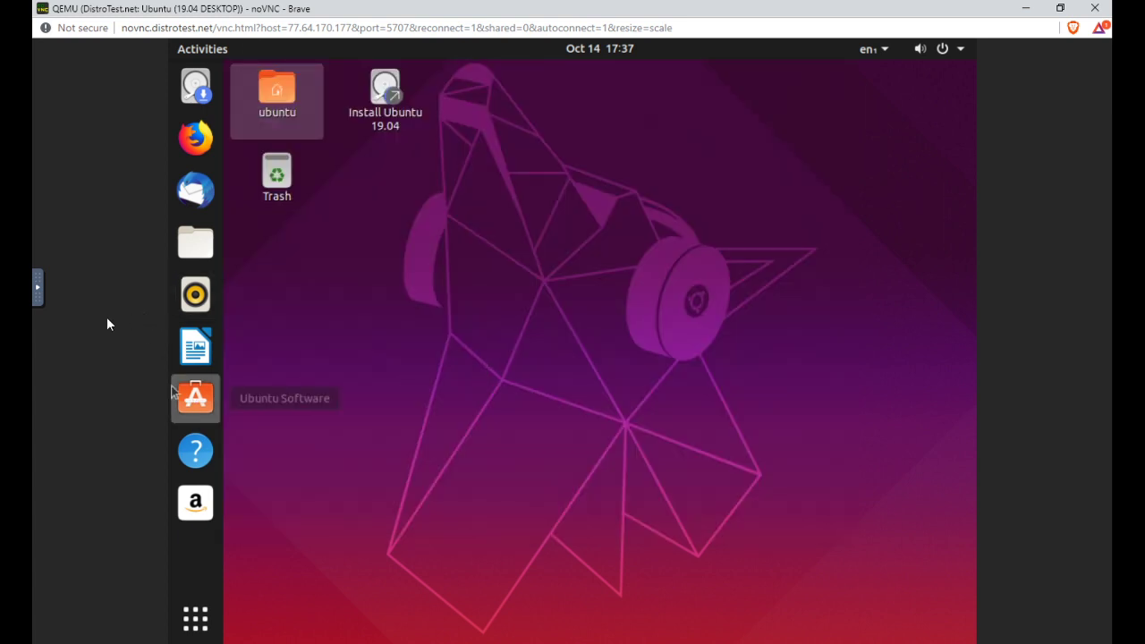
Explore the noVNC sidebar: view Settings and advanced options, toggle full screen on and off.
click(37, 288)
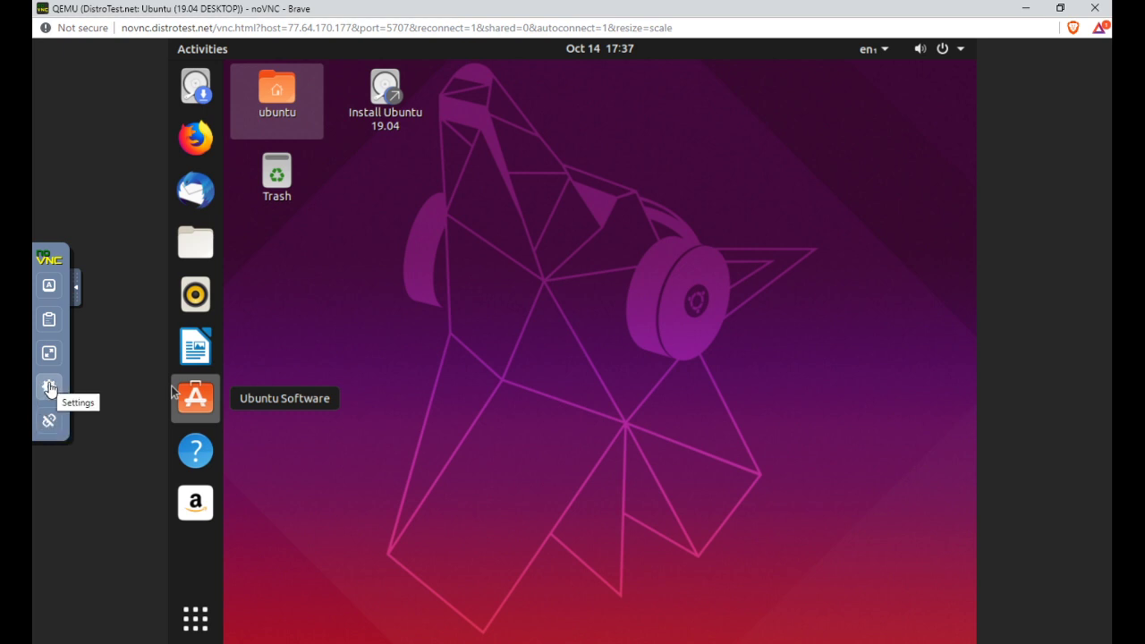
click(49, 389)
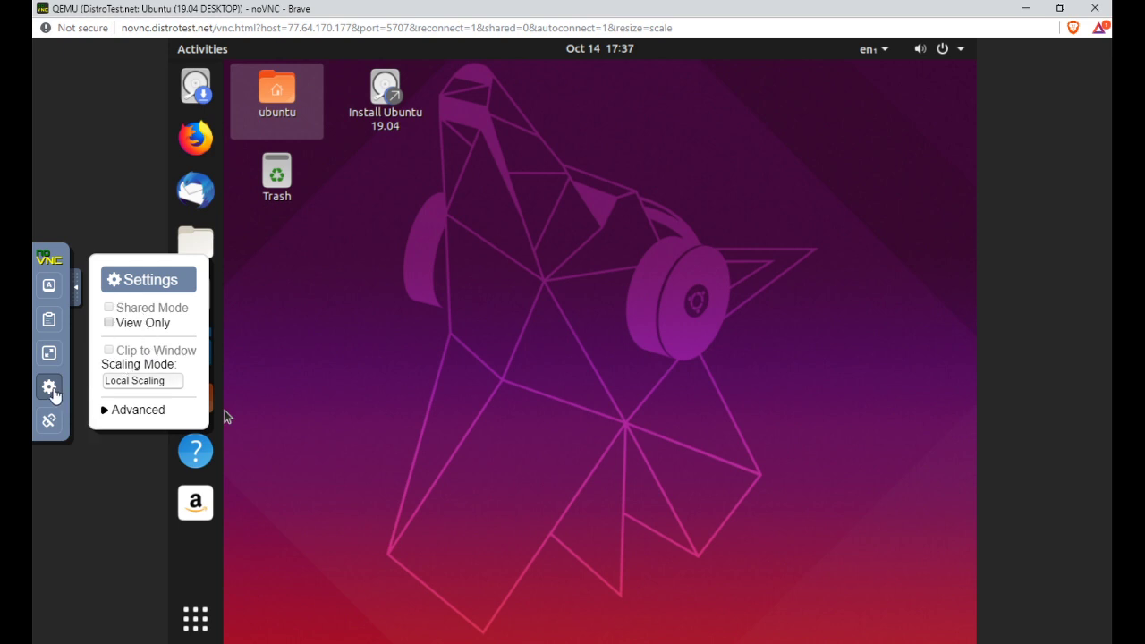
click(123, 411)
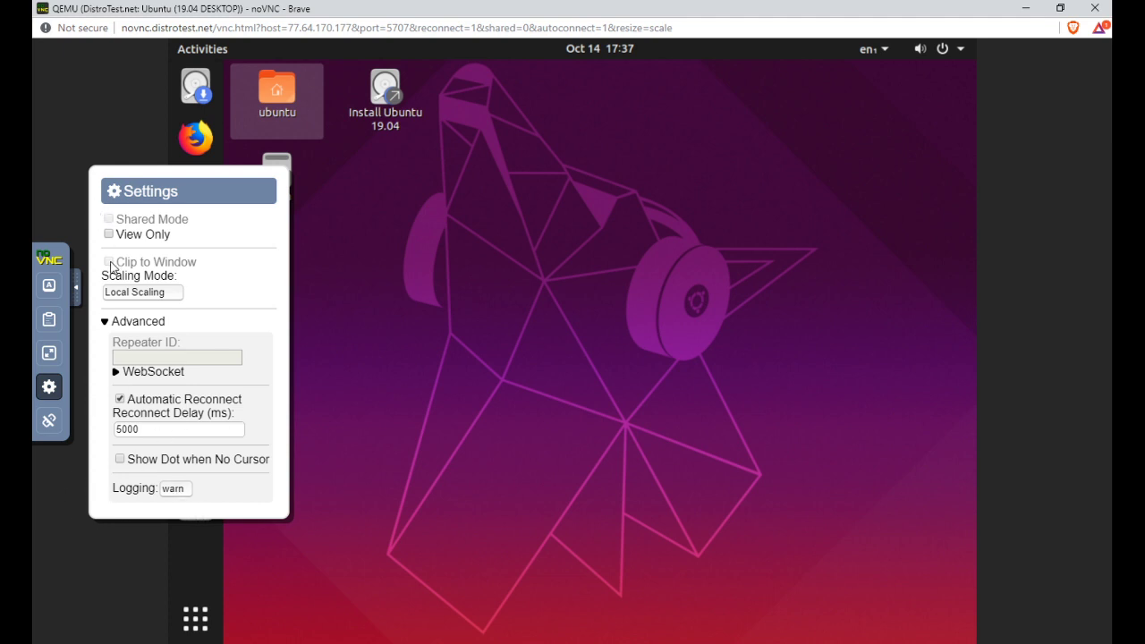
click(49, 353)
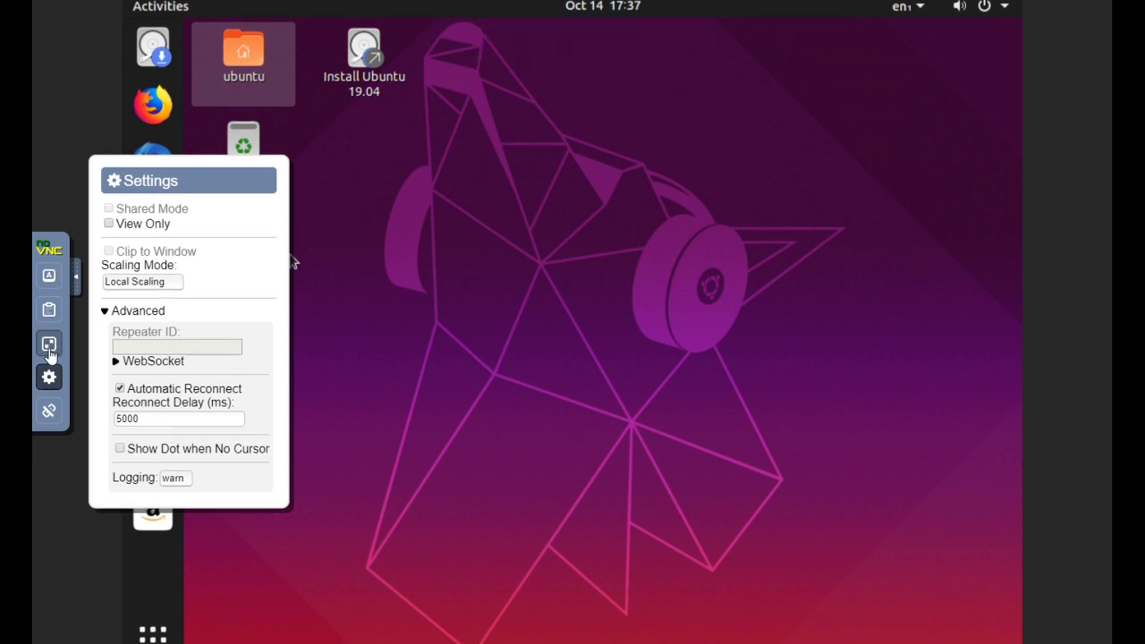
click(49, 352)
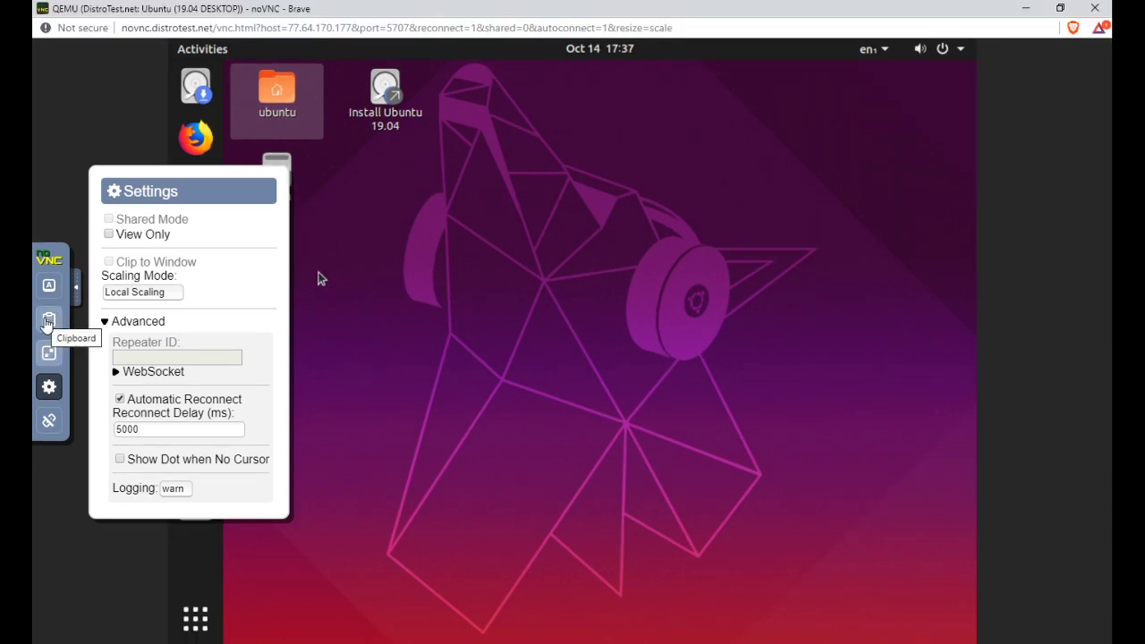
click(79, 289)
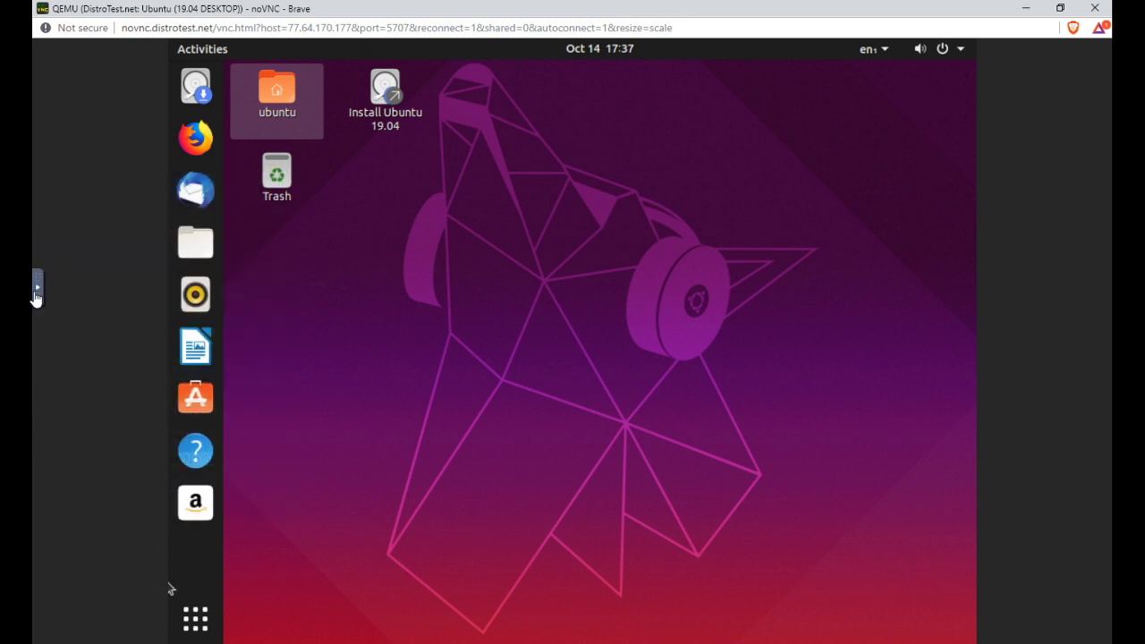
click(37, 291)
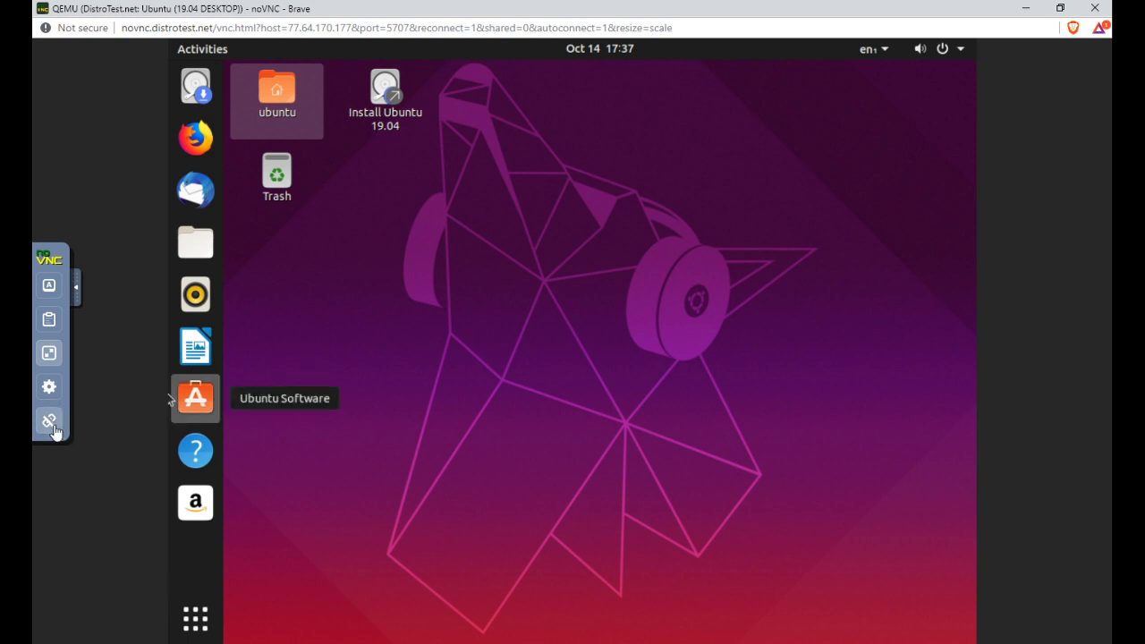
Disconnect from the Ubuntu session and close the noVNC viewer window.
click(50, 422)
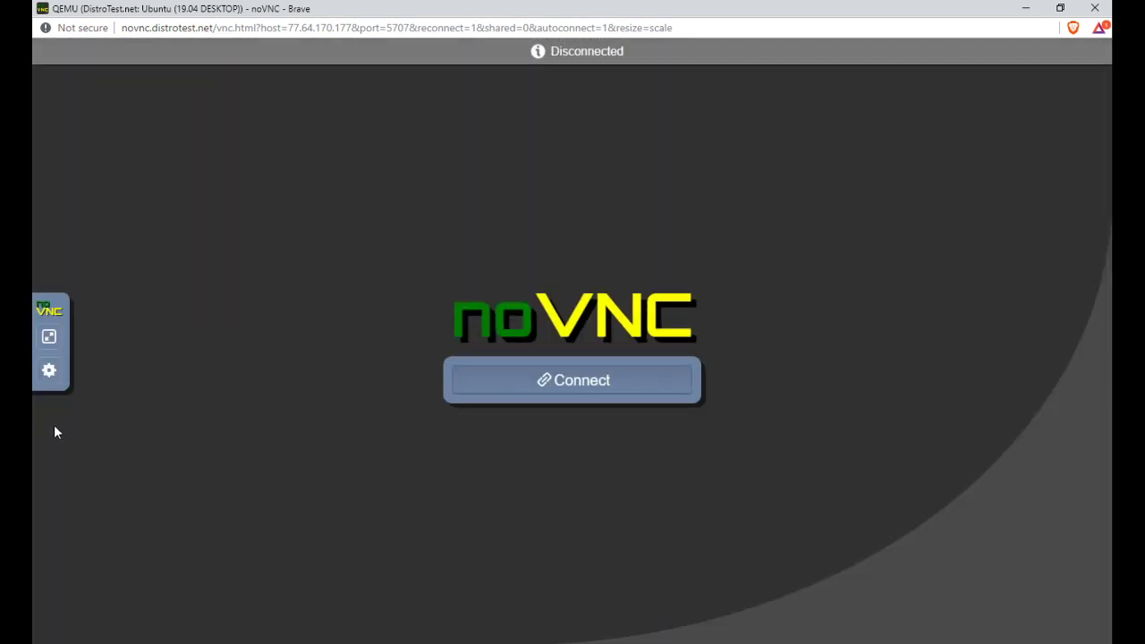
click(1095, 8)
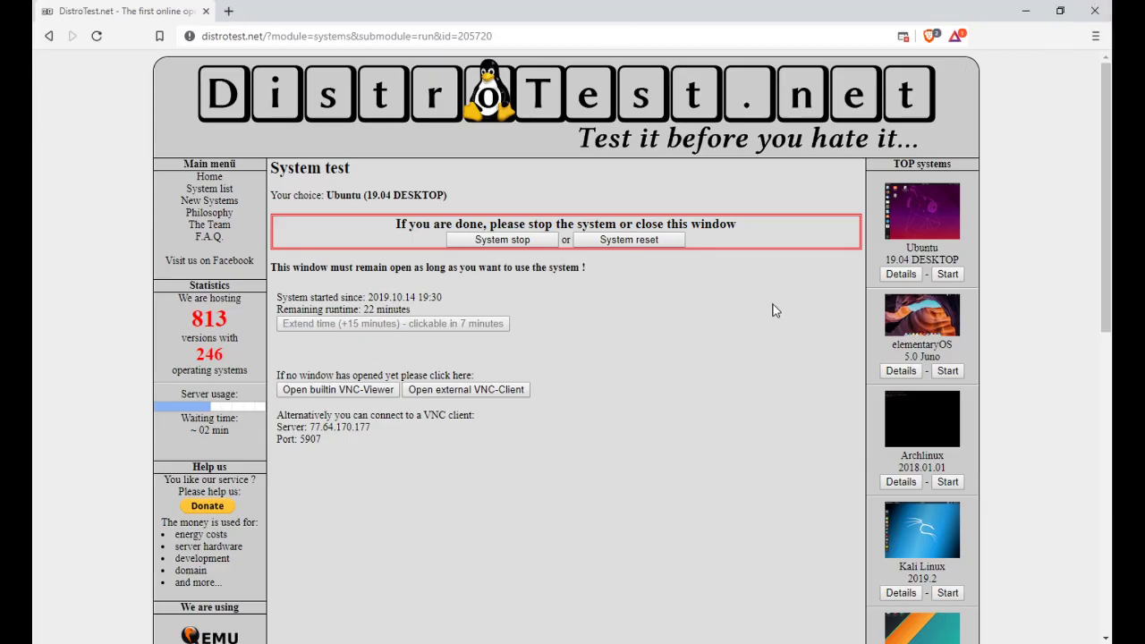
scroll(716, 340, down, 1)
scroll(521, 301, down, 1)
scroll(522, 299, up, 2)
scroll(965, 319, down, 1)
View the elementaryOS 5.0 Juno details, then go back to the Ubuntu 19.04 test page.
click(903, 296)
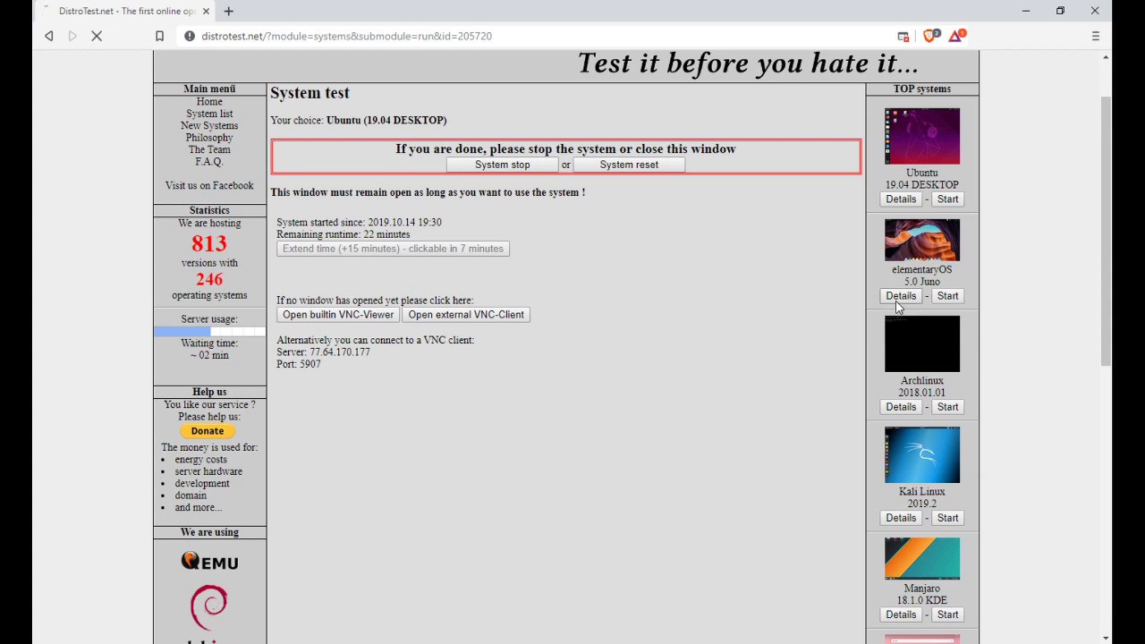
scroll(409, 402, down, 2)
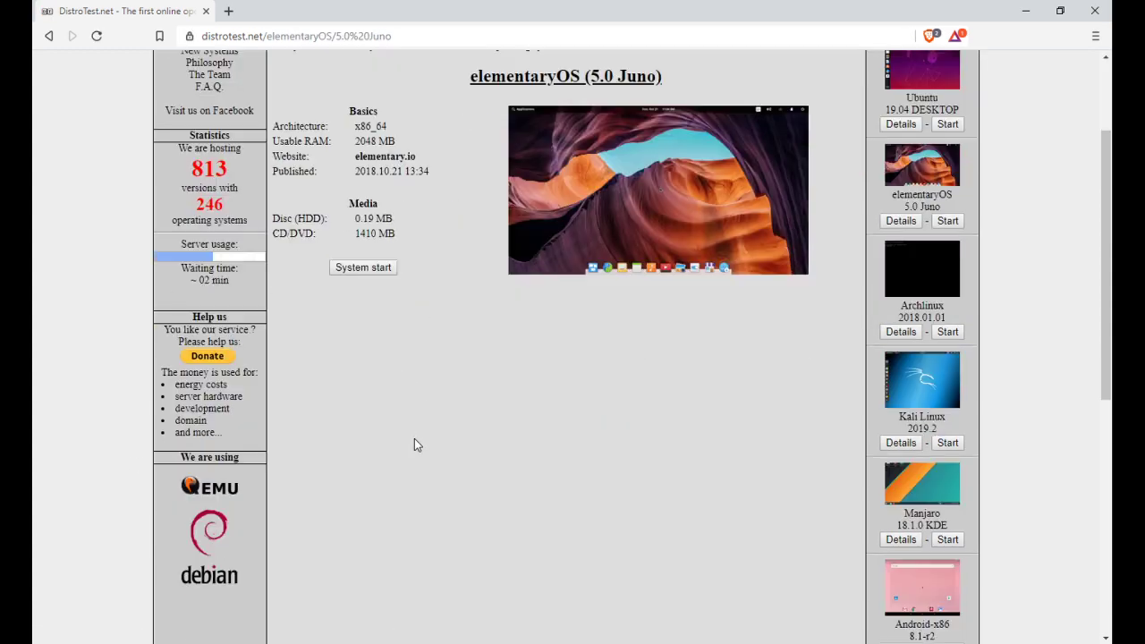
scroll(416, 443, up, 2)
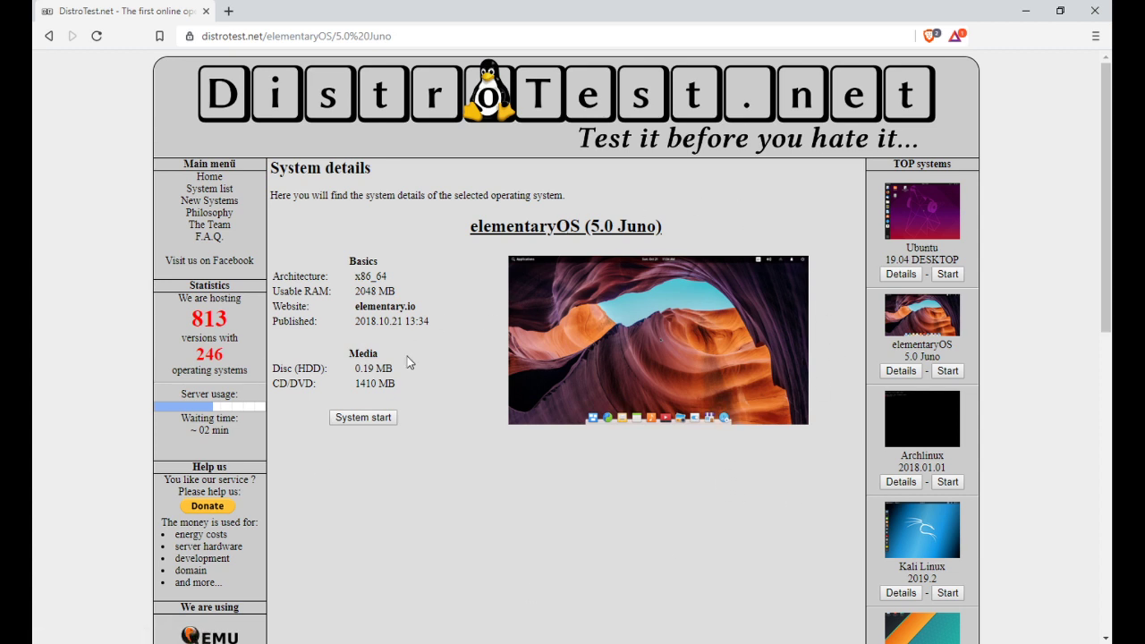
scroll(433, 360, down, 1)
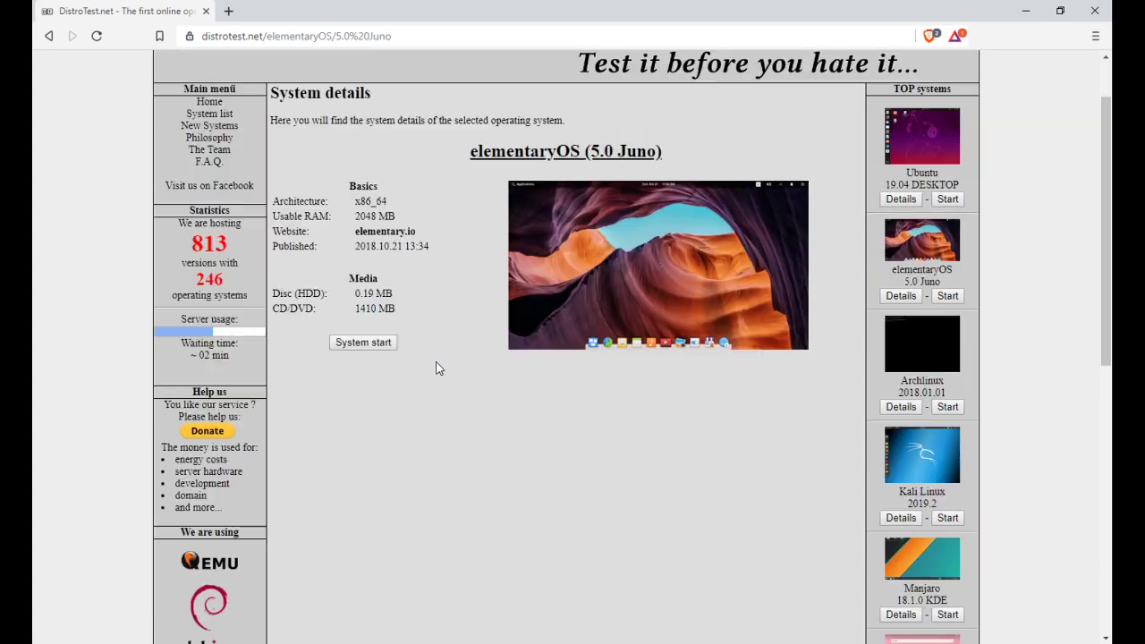
scroll(436, 362, up, 1)
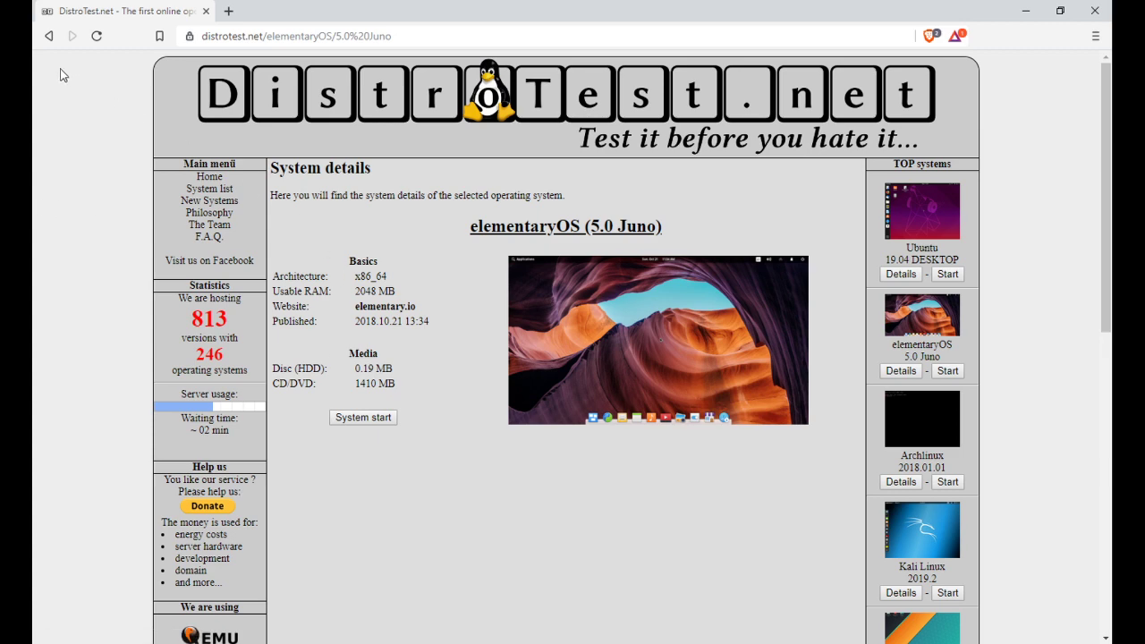
click(41, 42)
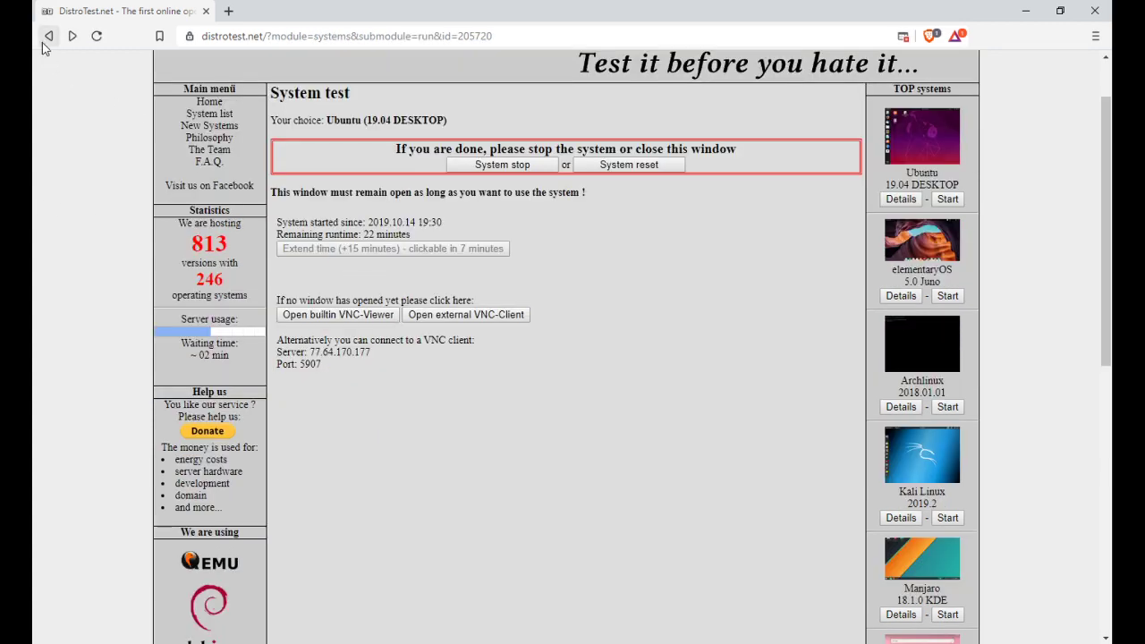
Go back to the distribution list and open the Kwort 4.3.4 details page.
click(42, 41)
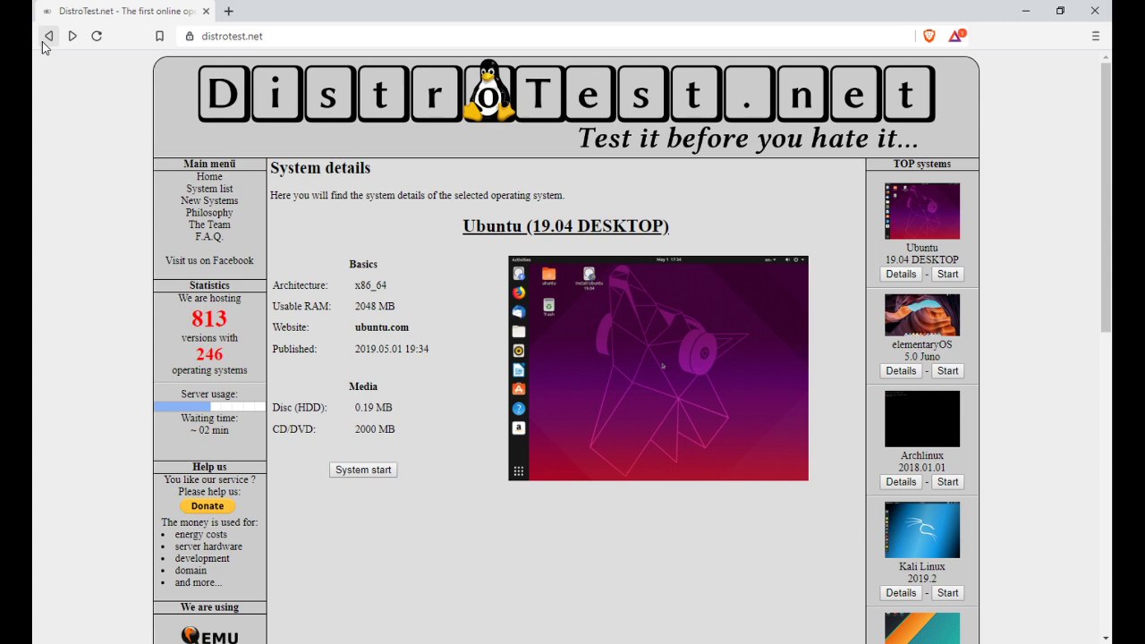
click(42, 41)
scroll(497, 455, down, 3)
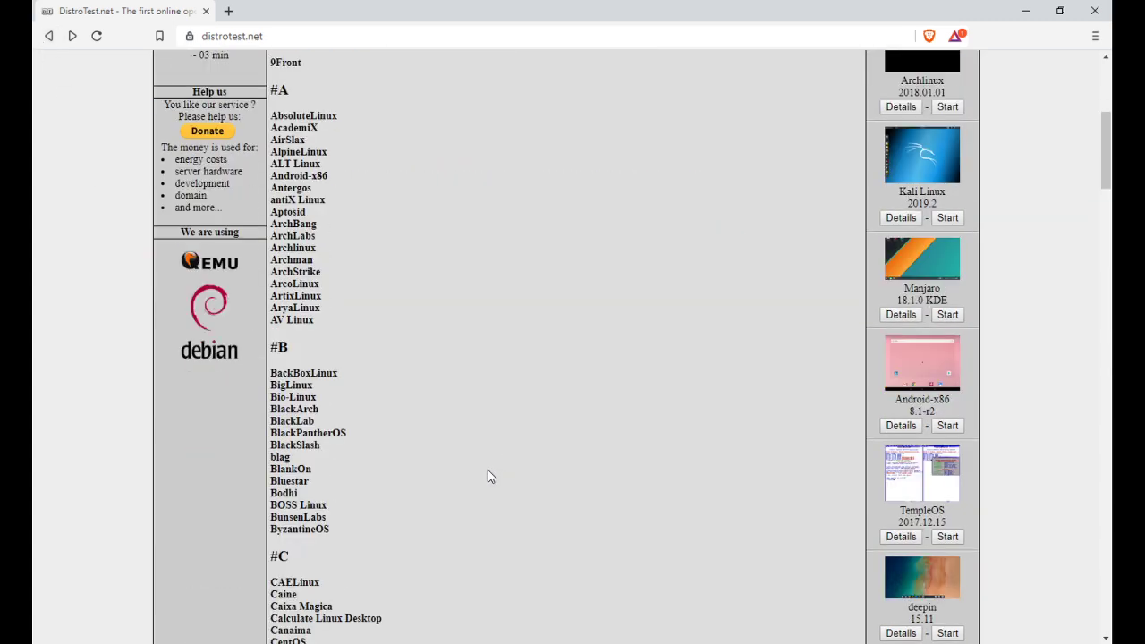
scroll(485, 475, down, 2)
scroll(327, 501, down, 2)
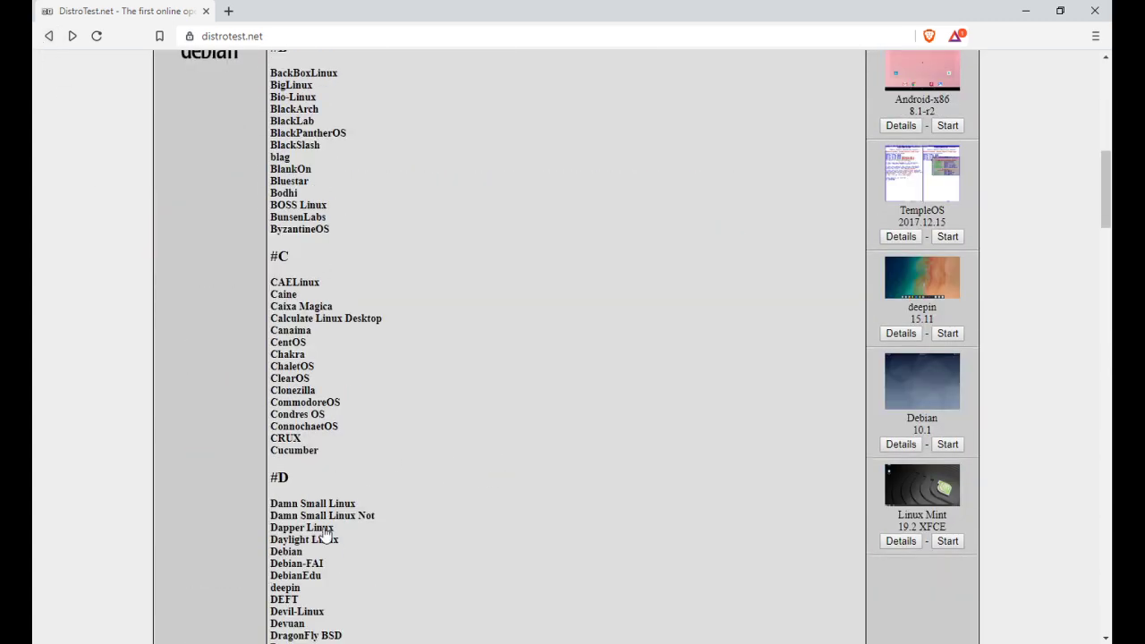
scroll(322, 529, down, 8)
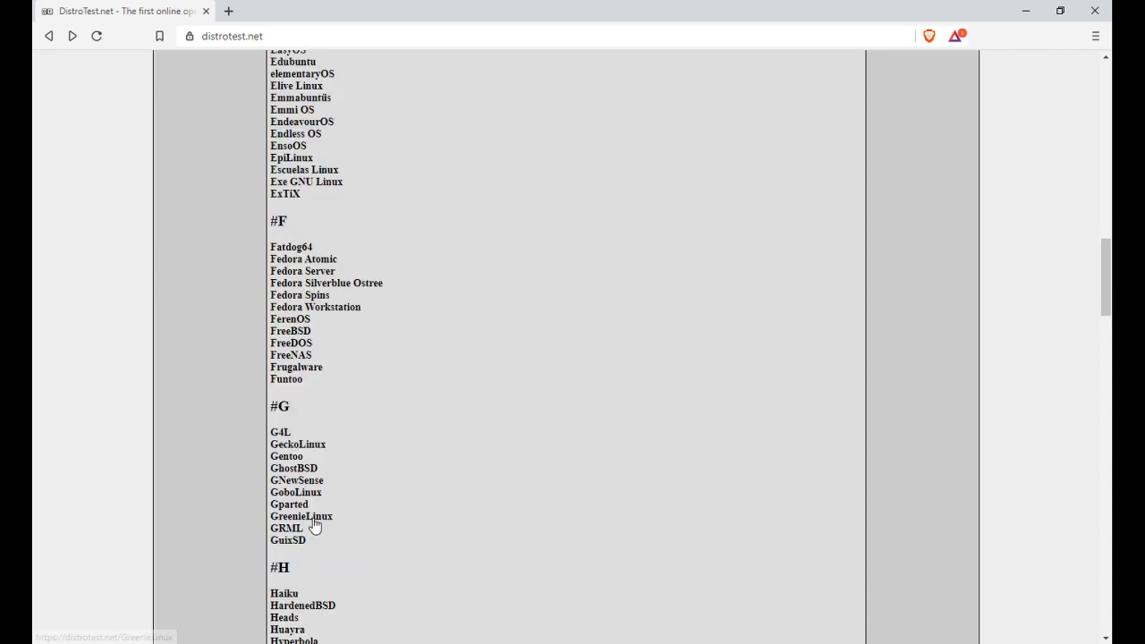
scroll(314, 526, down, 5)
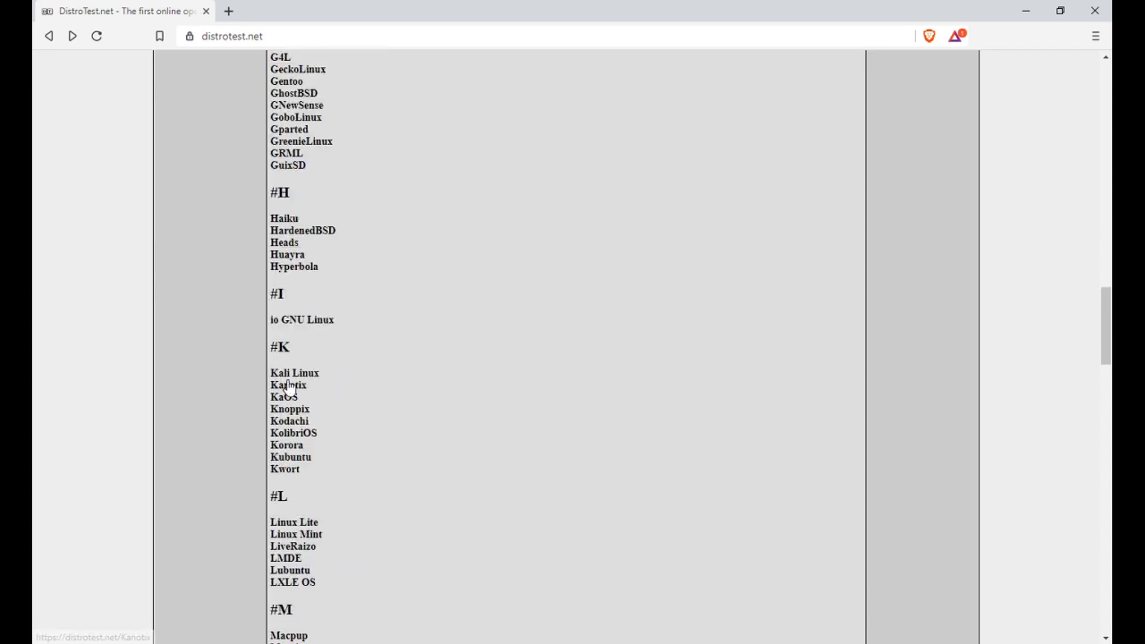
click(286, 469)
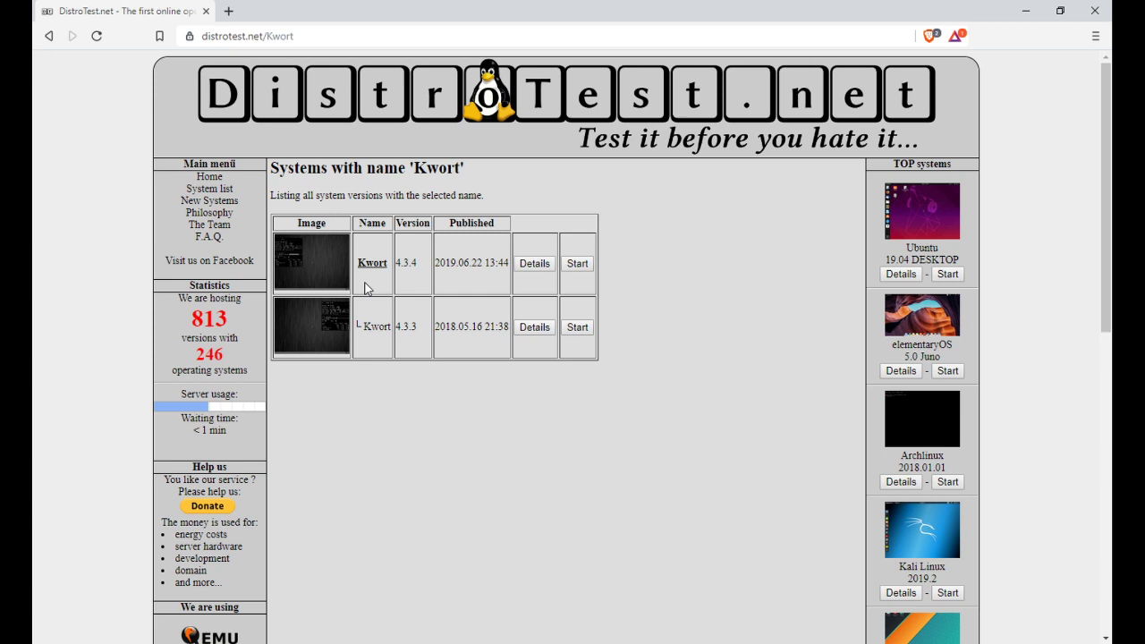
click(534, 263)
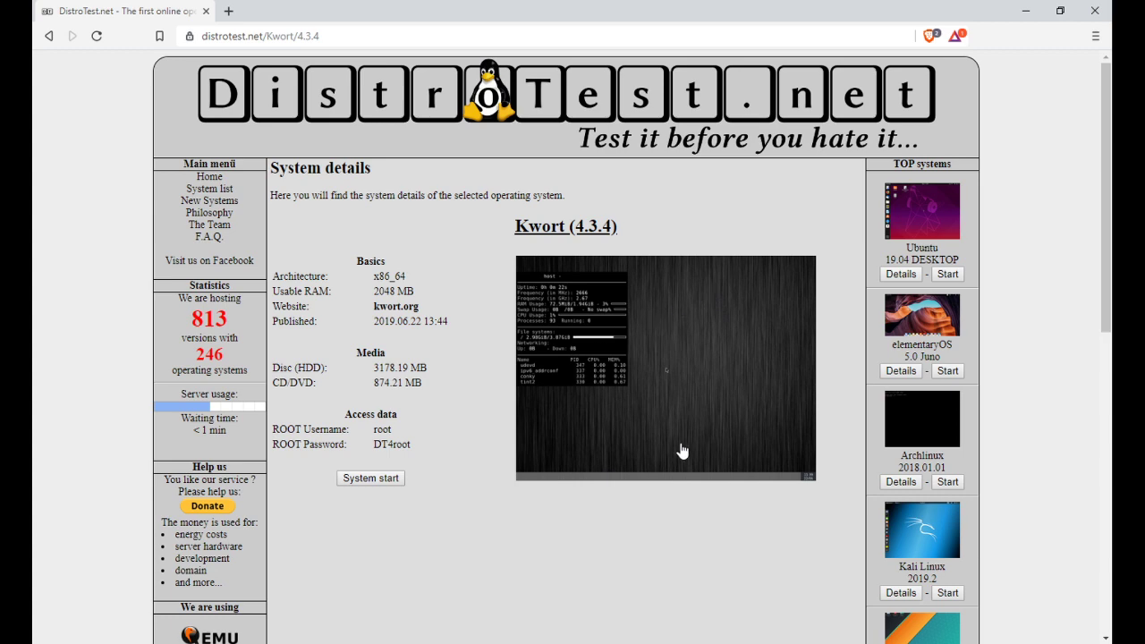
Return to the K section of the distribution list and open the KaOS versions list.
scroll(689, 389, down, 2)
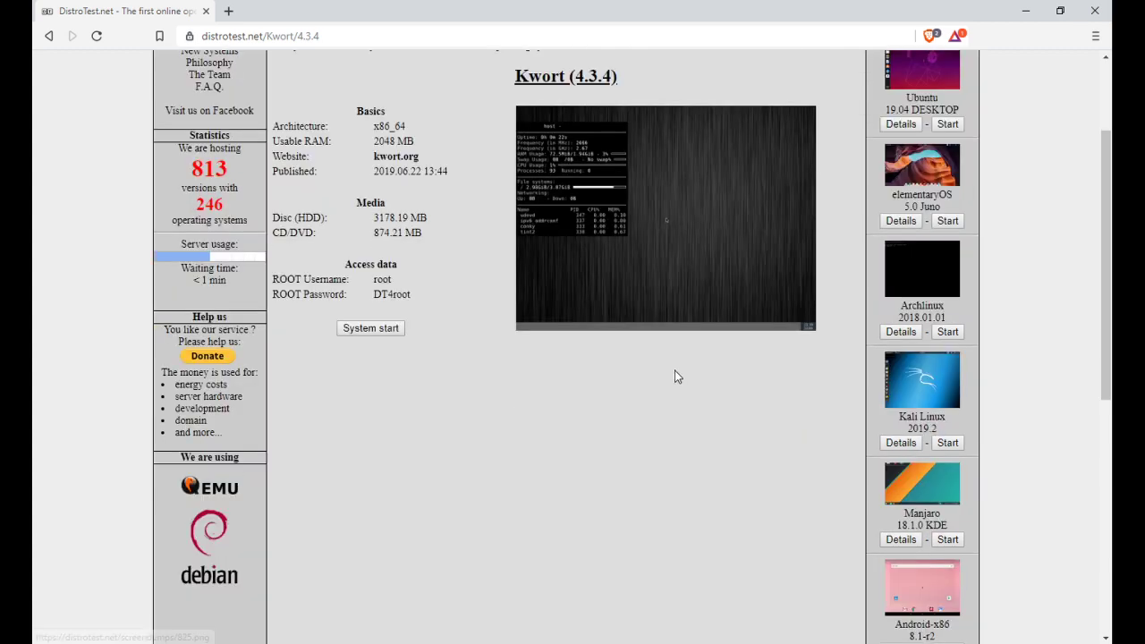
scroll(675, 375, up, 1)
scroll(367, 415, up, 1)
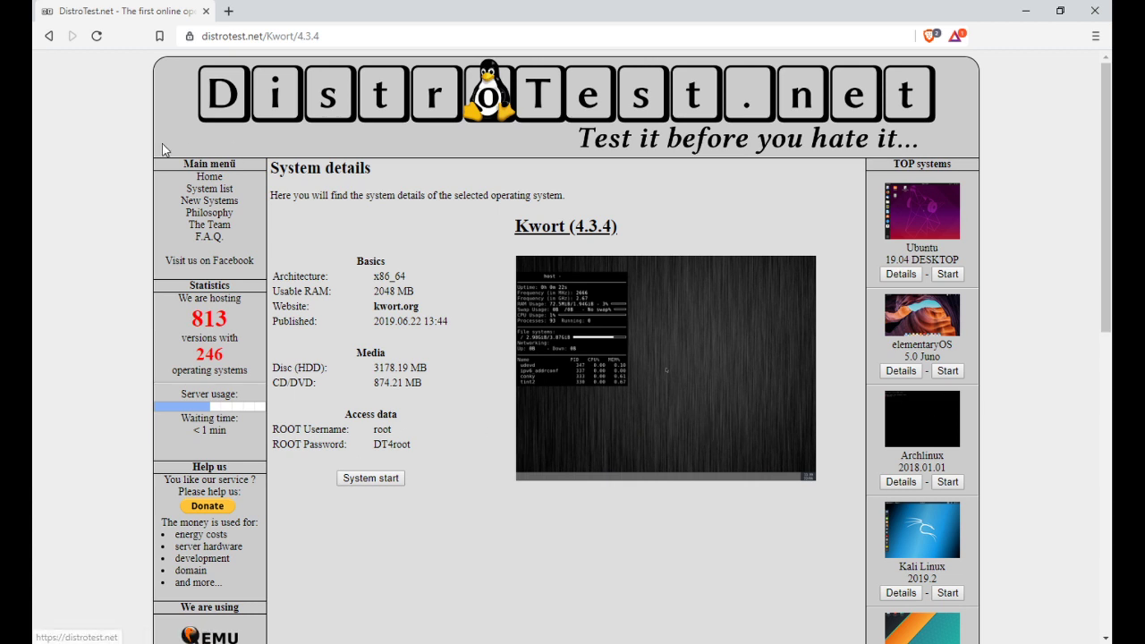
click(50, 35)
click(50, 36)
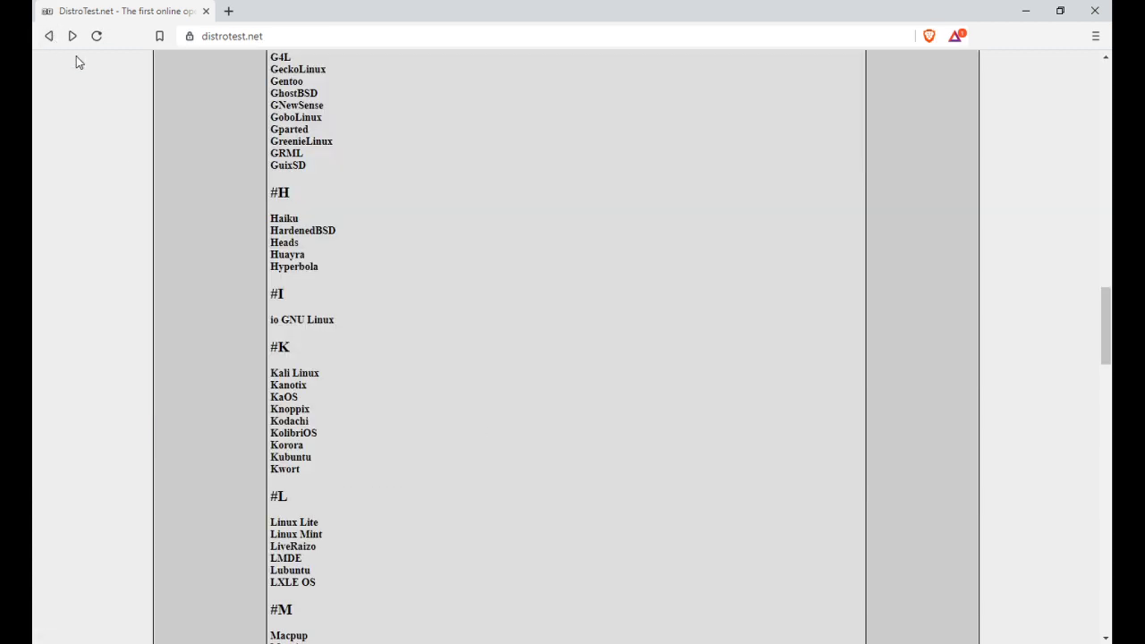
click(285, 397)
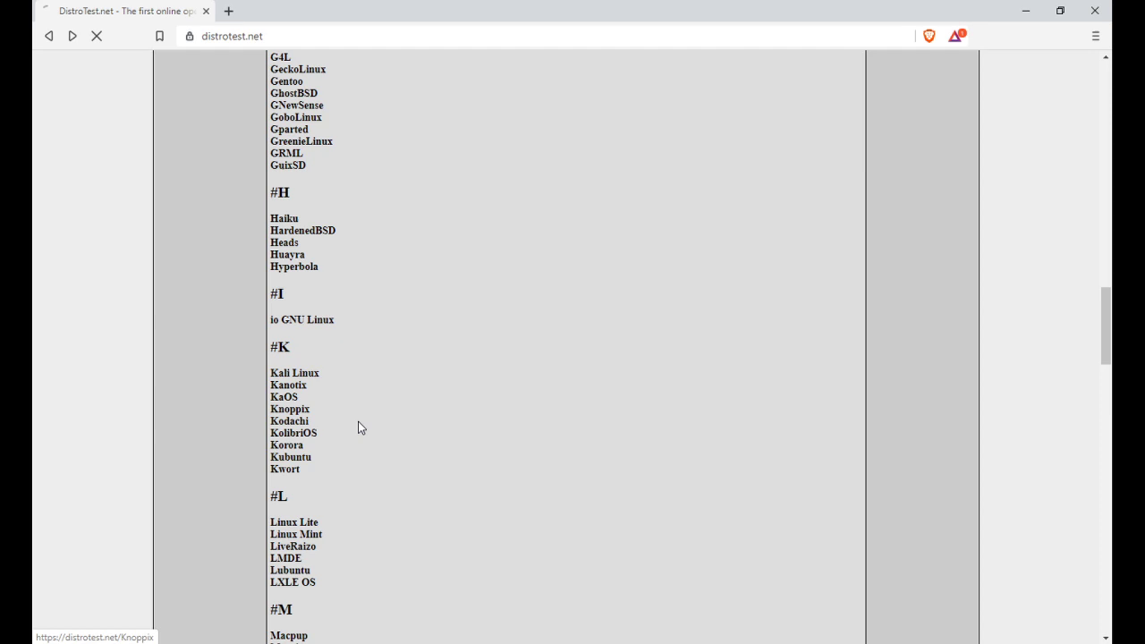
Open KaOS 2018.03 details and start its test system with 30 minutes of runtime.
scroll(617, 295, down, 3)
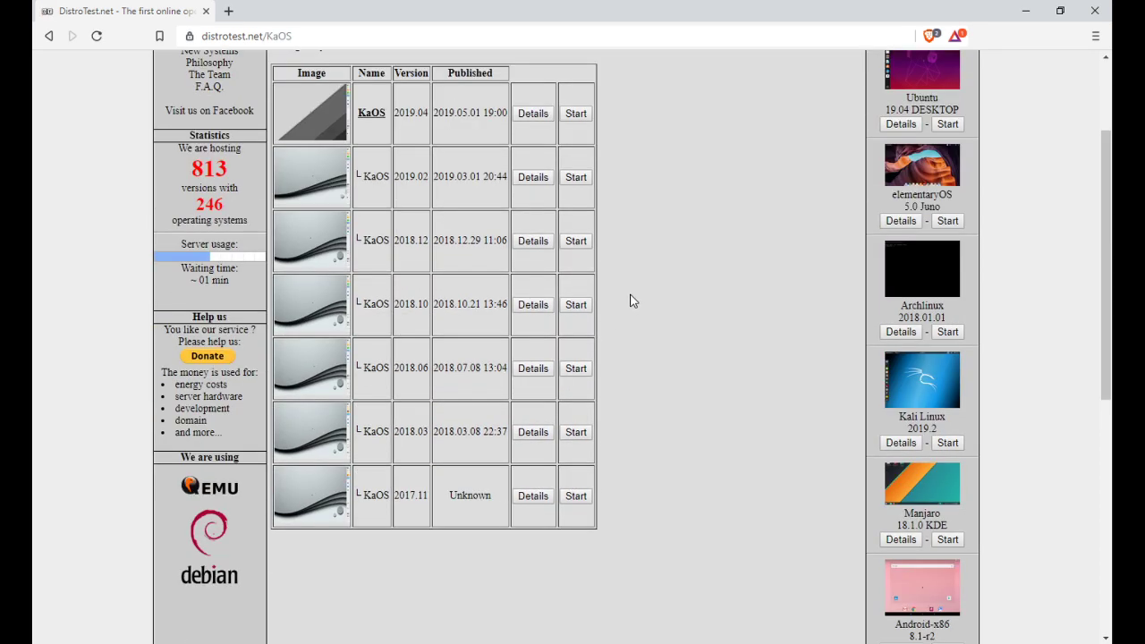
scroll(626, 435, up, 2)
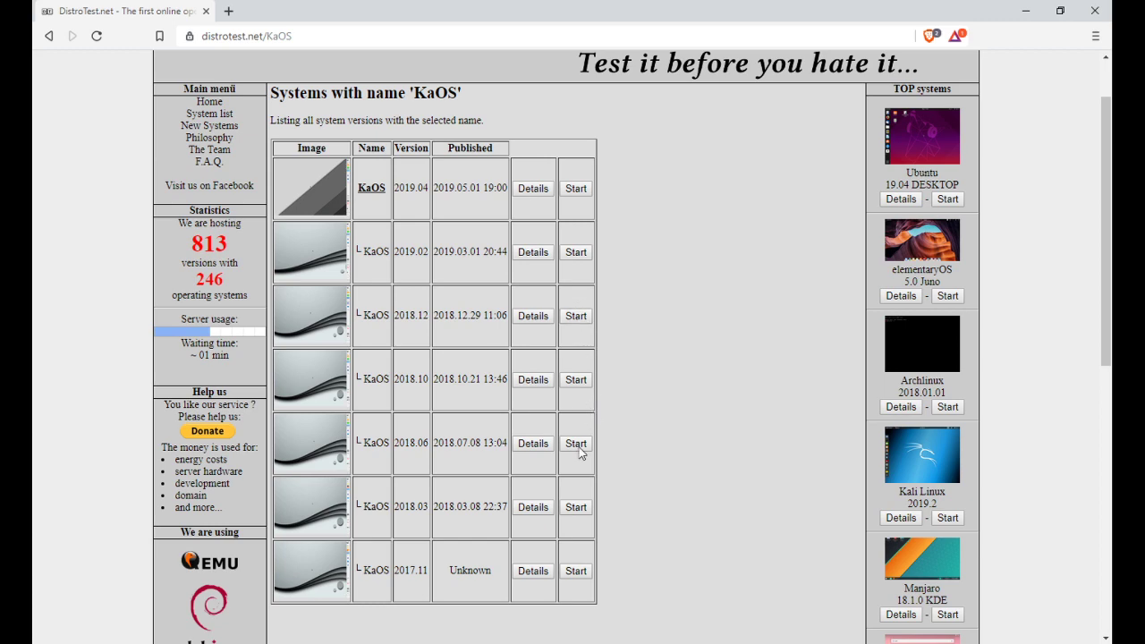
click(533, 507)
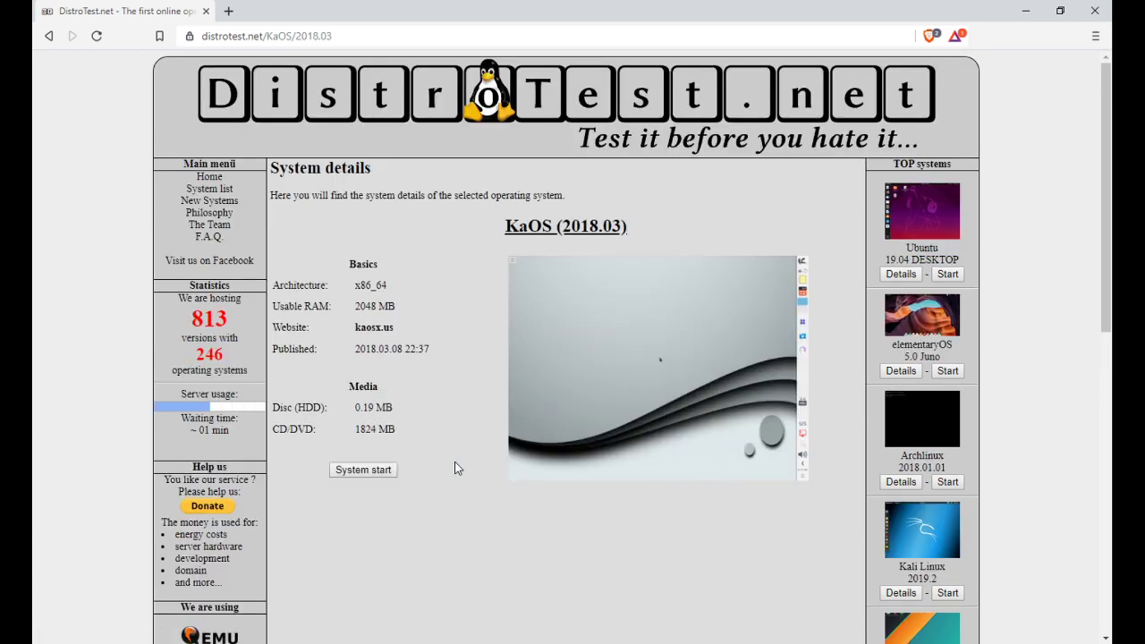
click(390, 472)
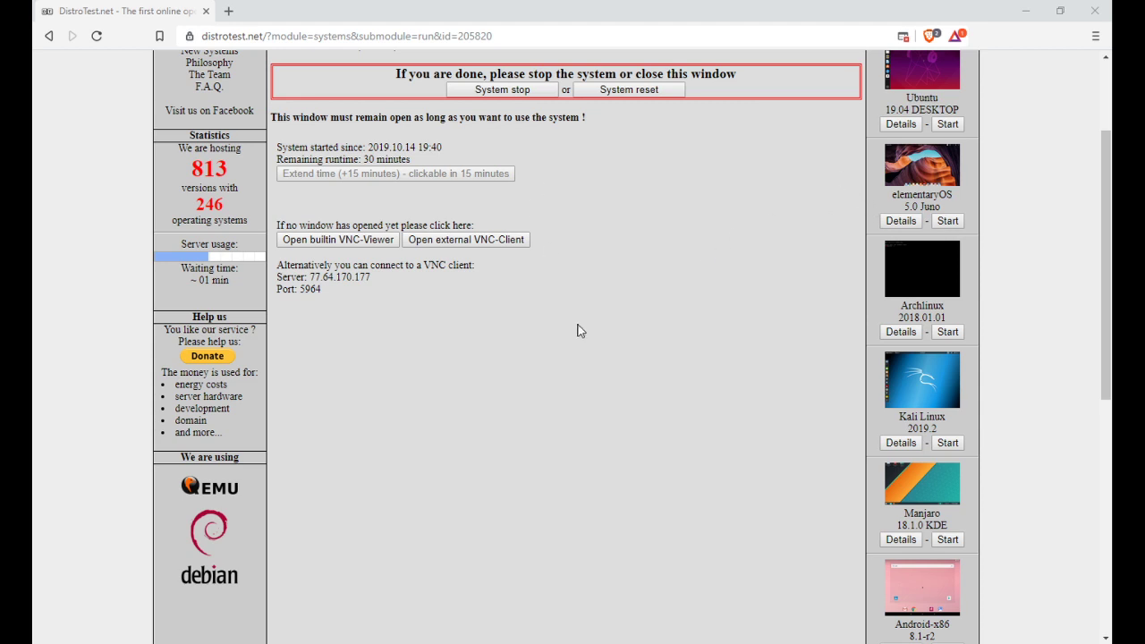
scroll(608, 397, down, 1)
scroll(567, 355, up, 1)
click(361, 240)
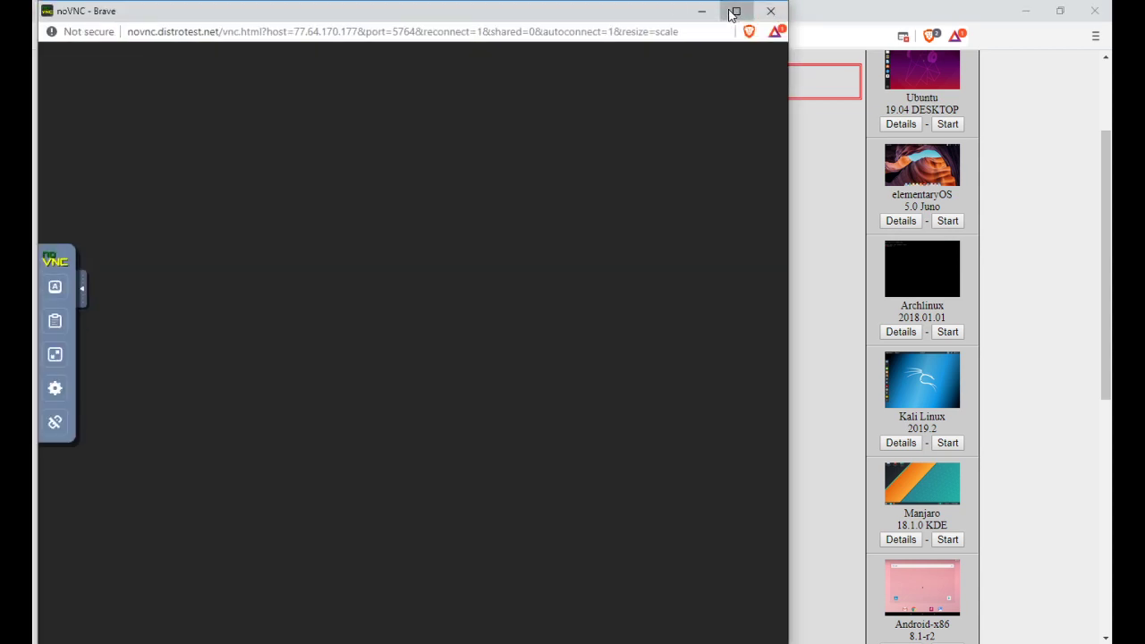
click(735, 12)
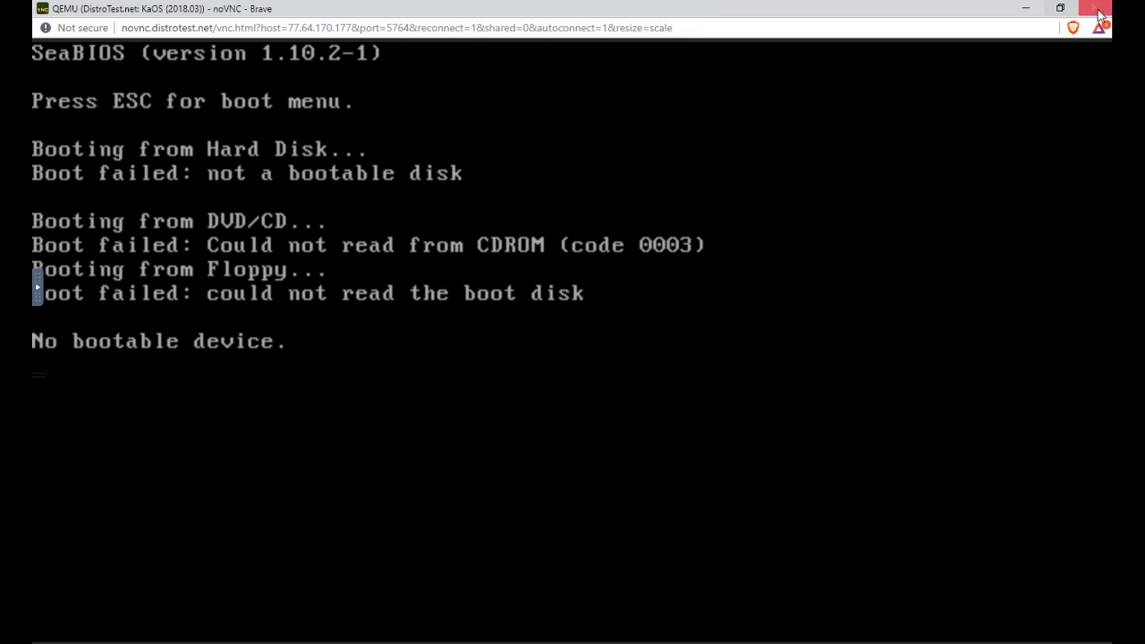
click(1058, 10)
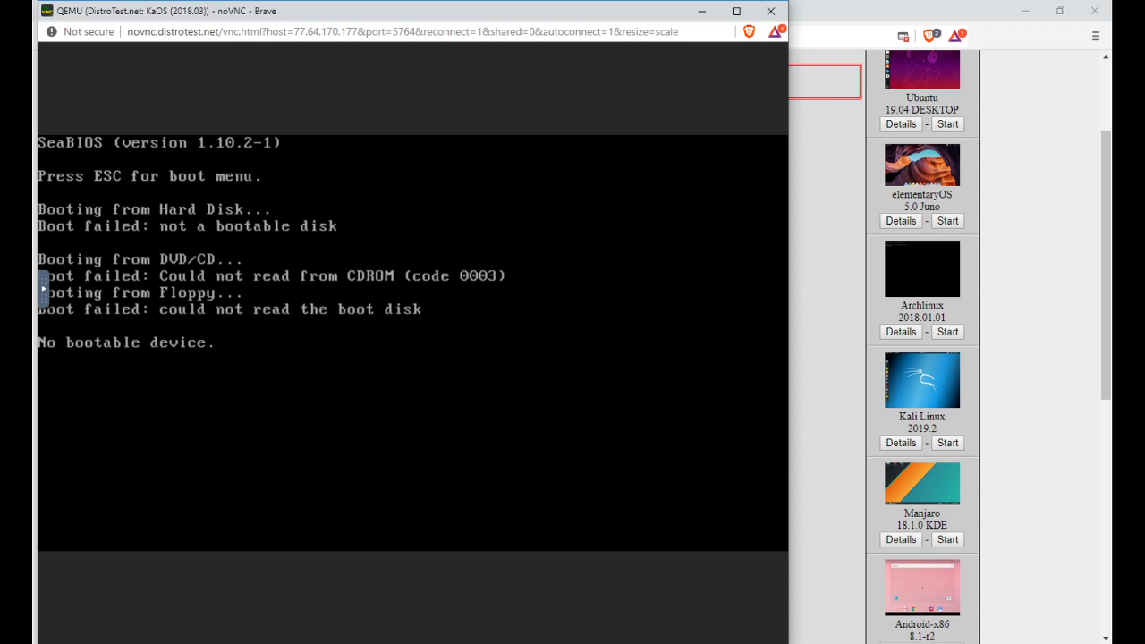
click(771, 13)
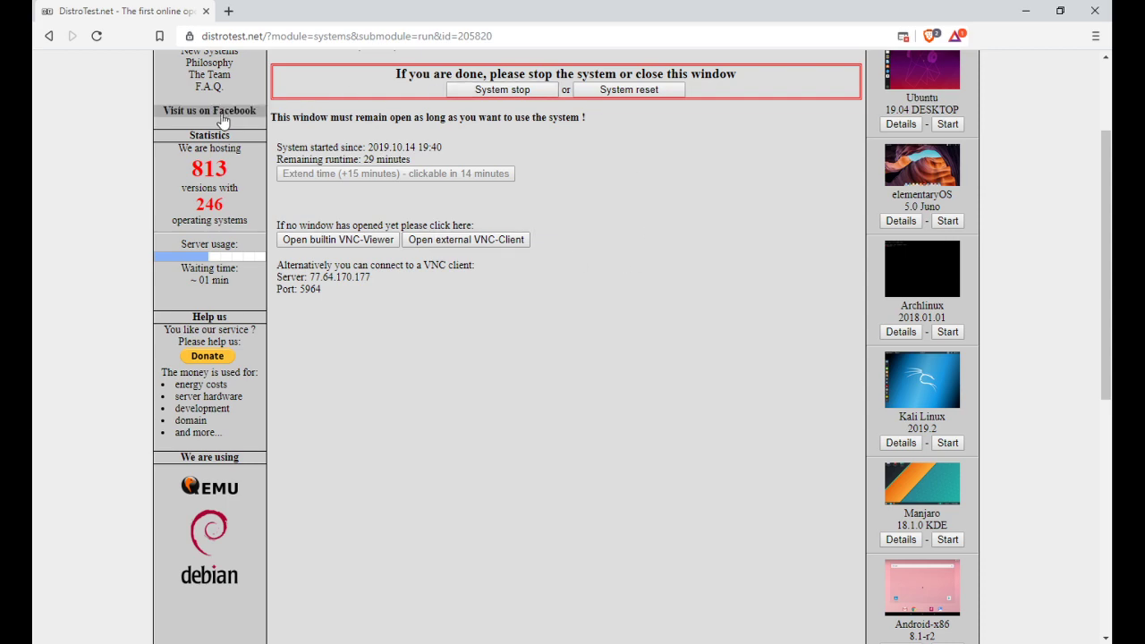
Go back from KaOS 2018.03 details through the KaOS versions list to the main distribution list.
click(49, 37)
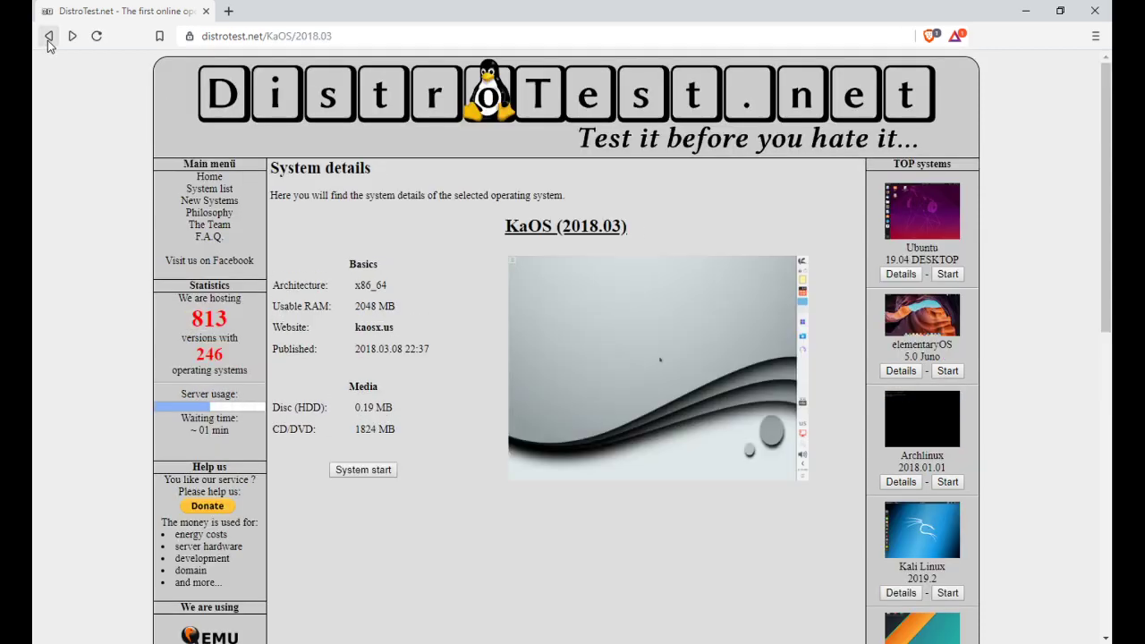
click(49, 36)
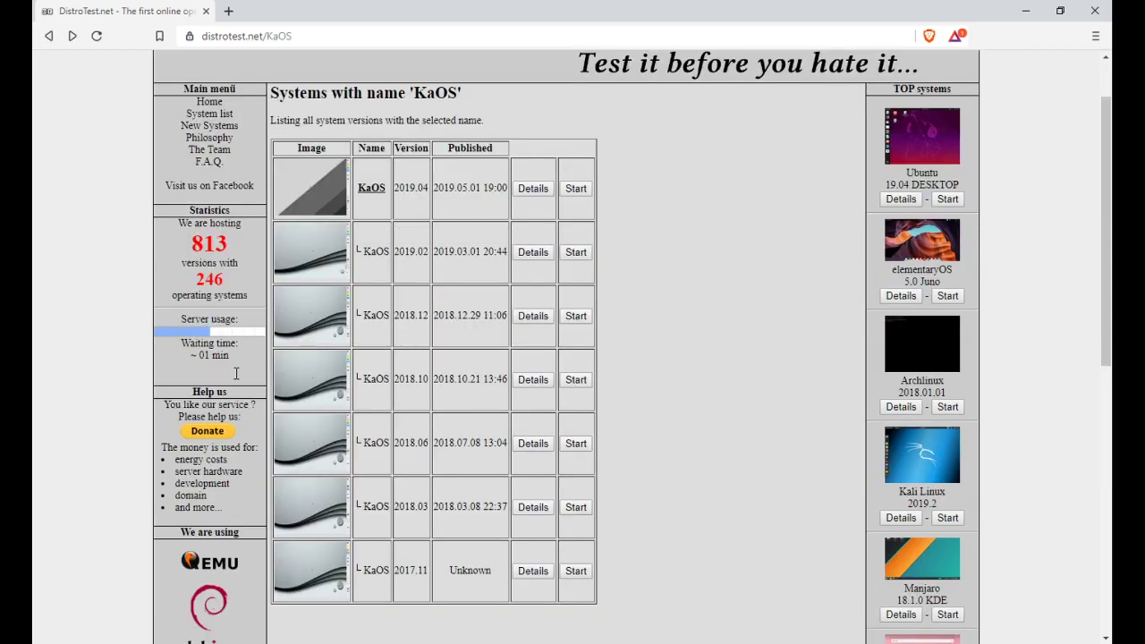
scroll(710, 456, down, 2)
scroll(701, 429, up, 2)
scroll(603, 492, down, 1)
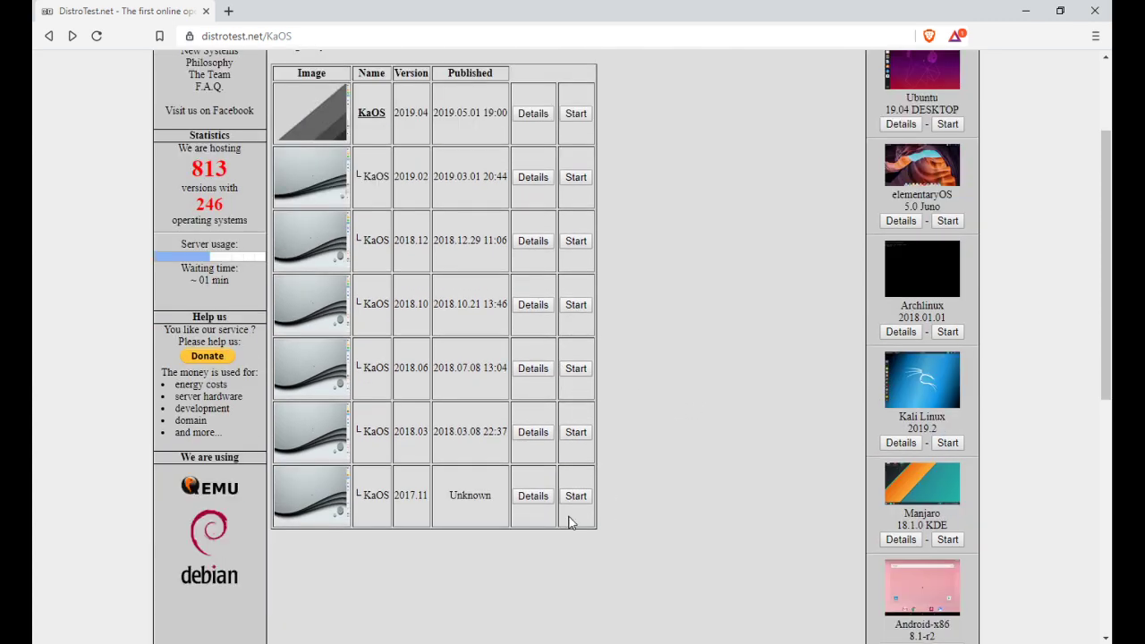
click(49, 37)
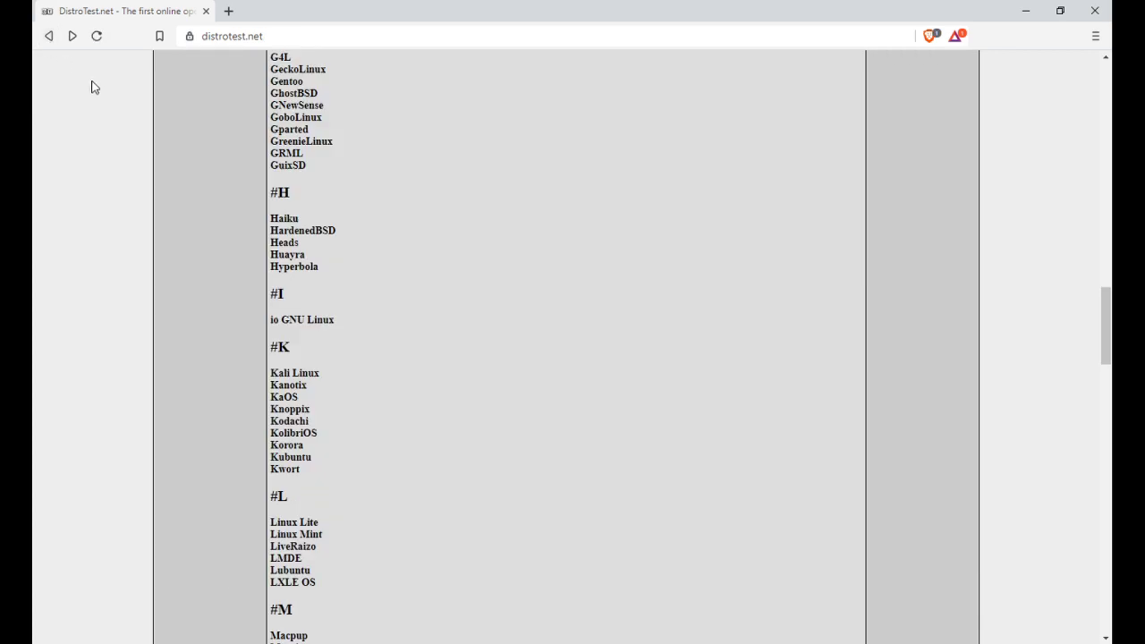
Scroll down to the P section and open the Pop!_OS versions page.
scroll(542, 304, down, 2)
scroll(542, 318, down, 2)
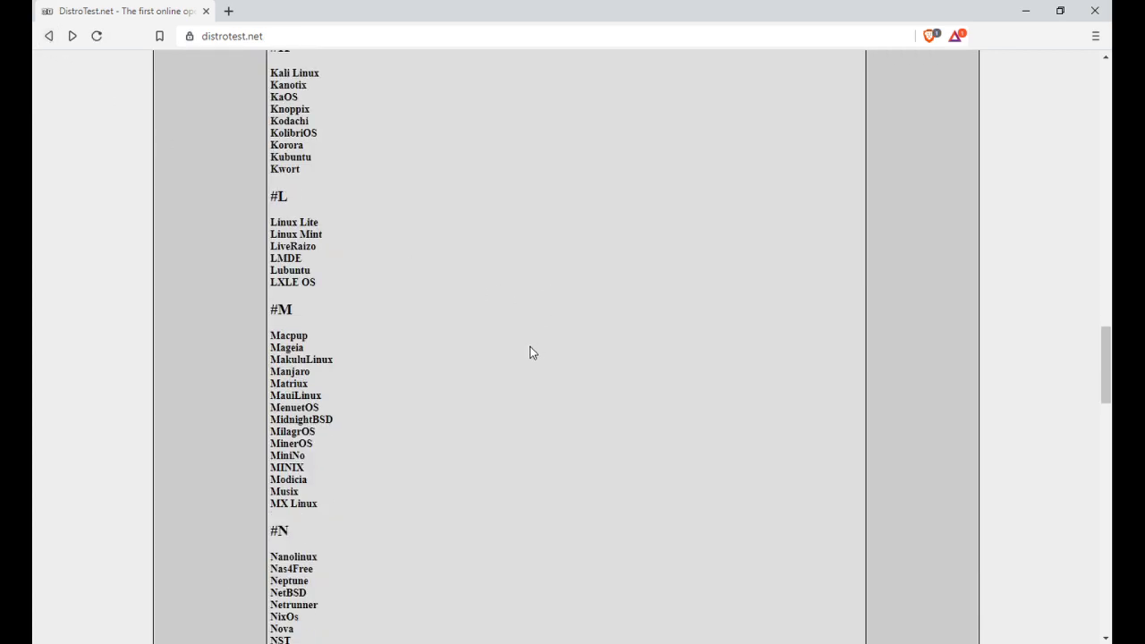
scroll(475, 465, down, 3)
scroll(474, 461, down, 3)
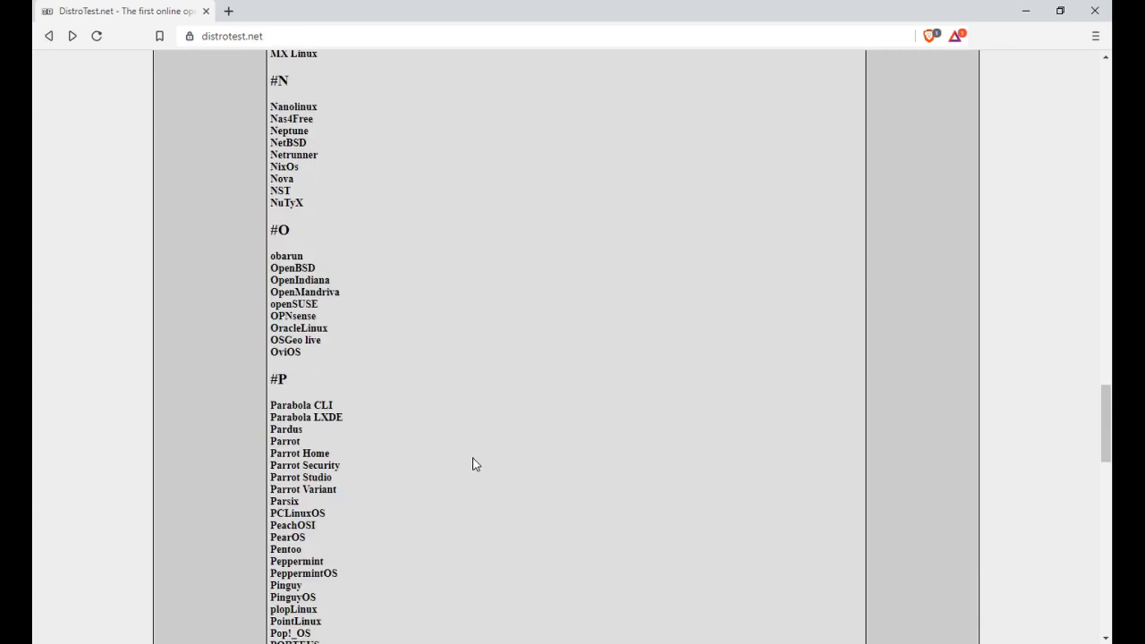
scroll(473, 459, down, 3)
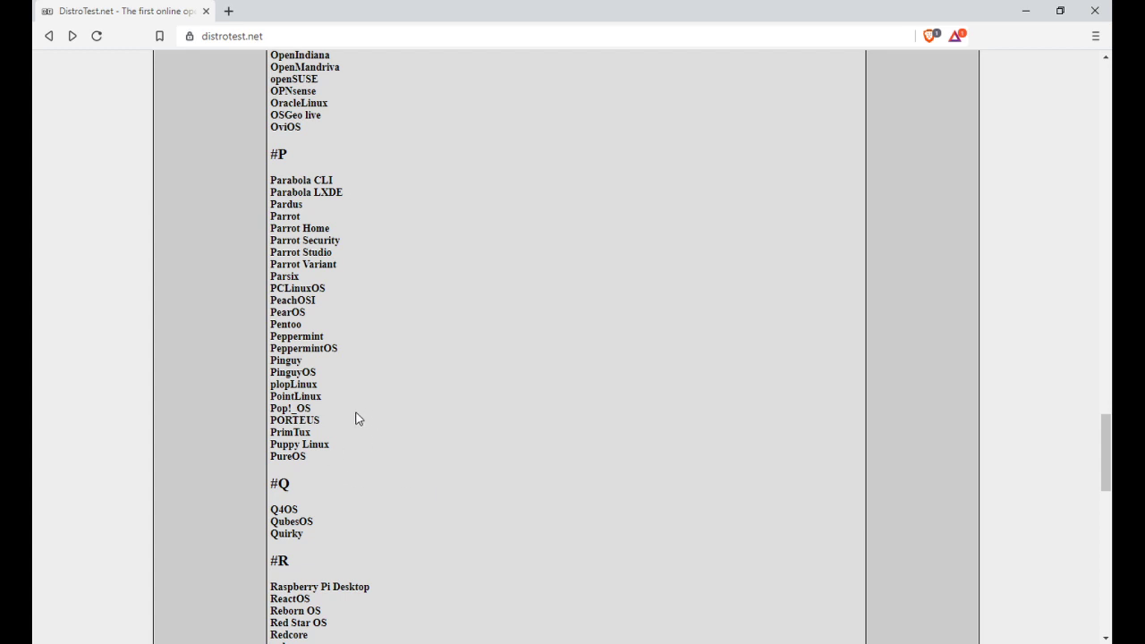
click(293, 410)
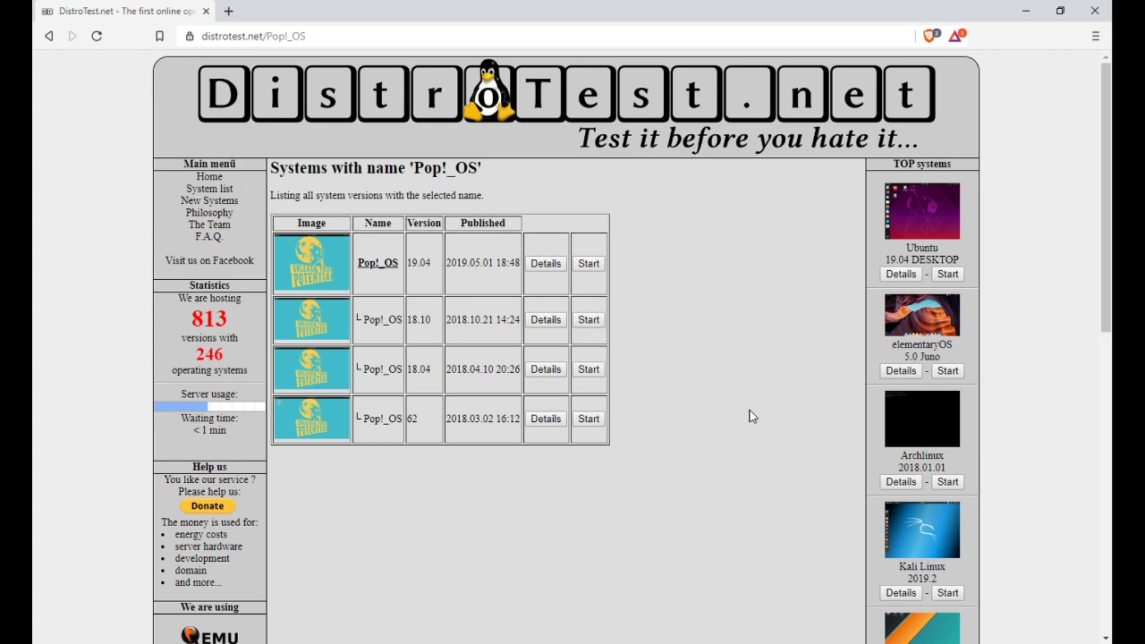
Launch Pop!_OS version 62 and watch it boot in the built-in noVNC viewer.
scroll(743, 412, down, 2)
scroll(728, 417, up, 2)
click(598, 421)
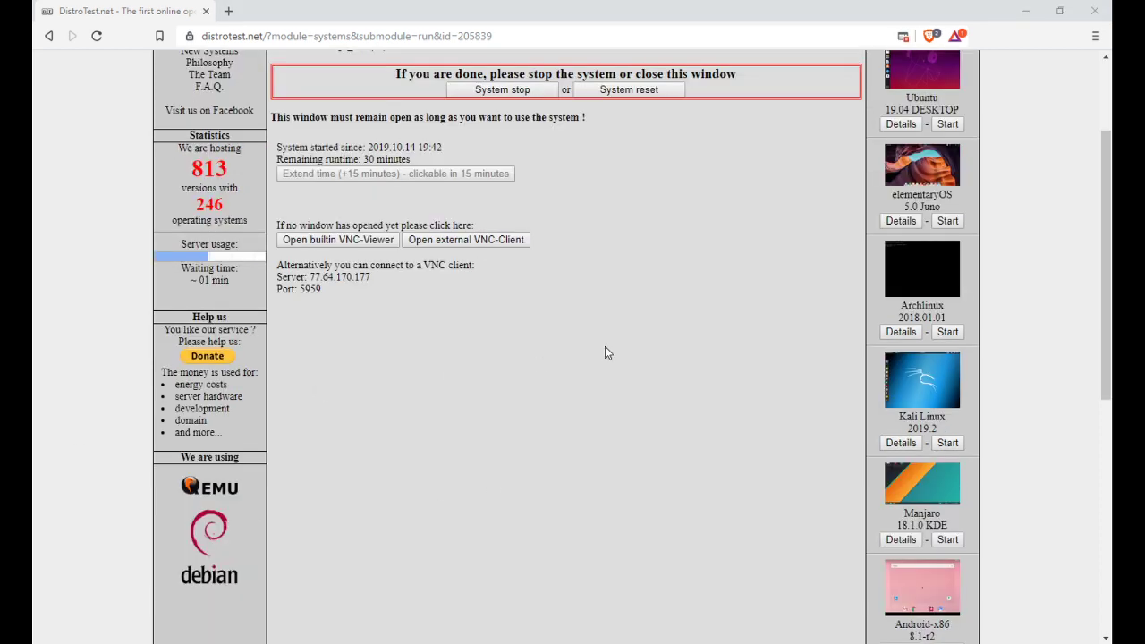
click(333, 240)
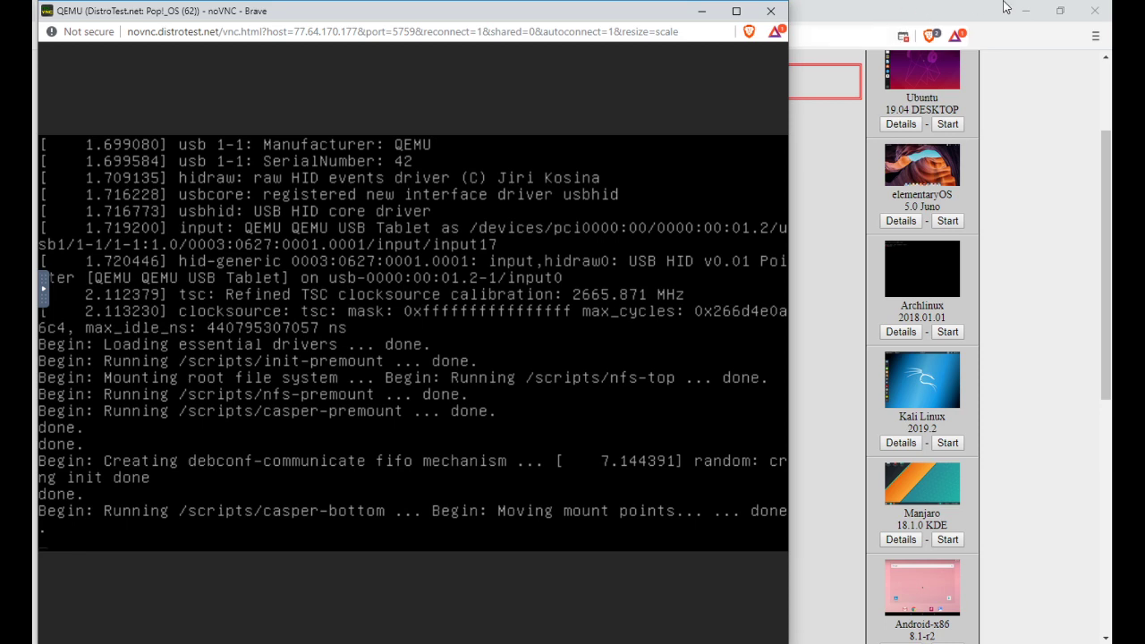
Maximize the viewer until the Pop!_OS 17.10 live desktop appears, then restore and close it.
click(736, 11)
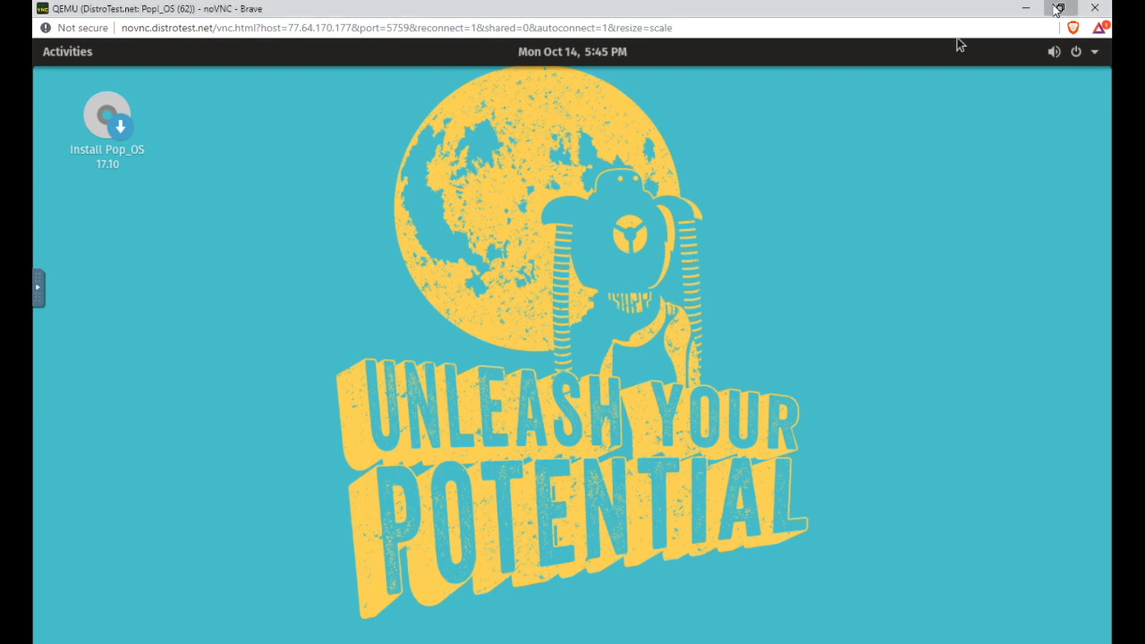
click(1060, 8)
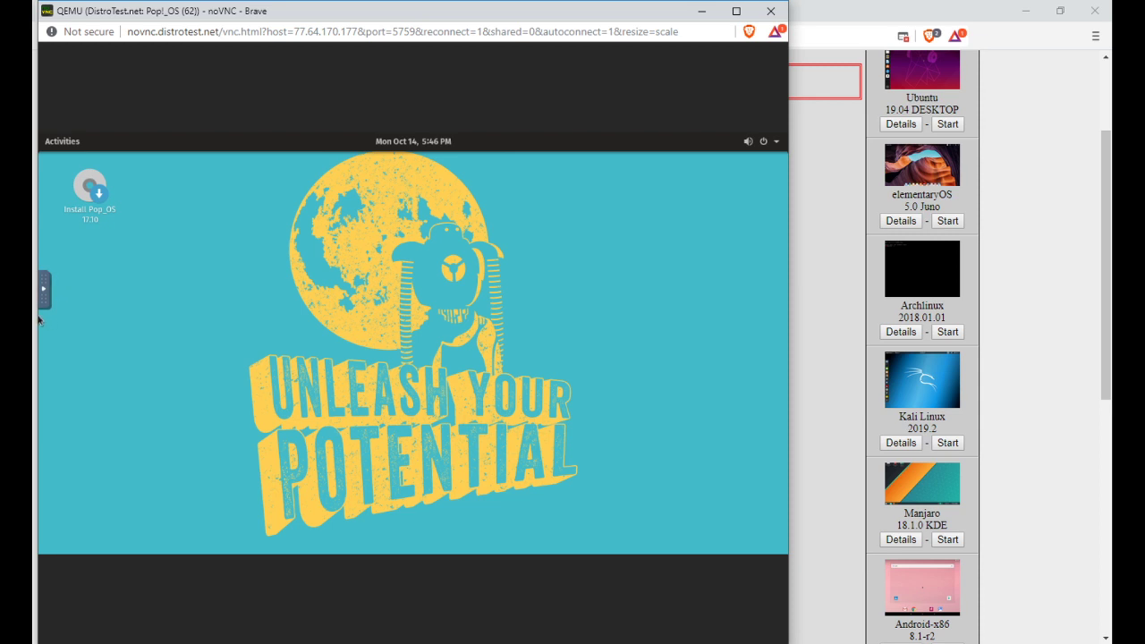
click(767, 14)
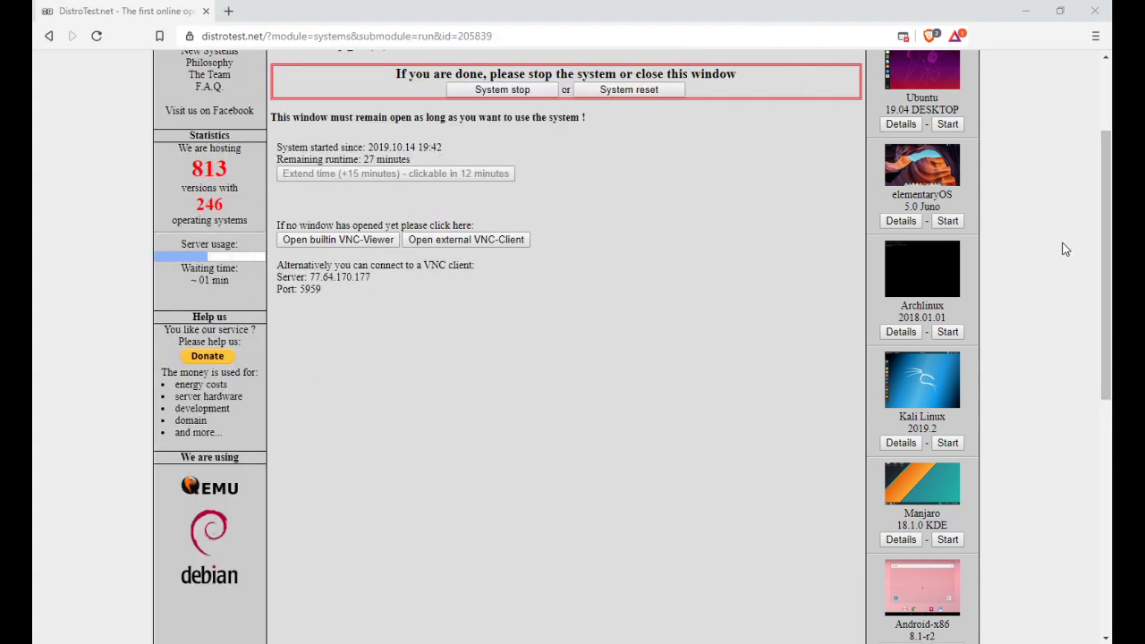
Stop the Pop!_OS test system and land on its Pop!_OS (62) details page.
scroll(618, 203, up, 2)
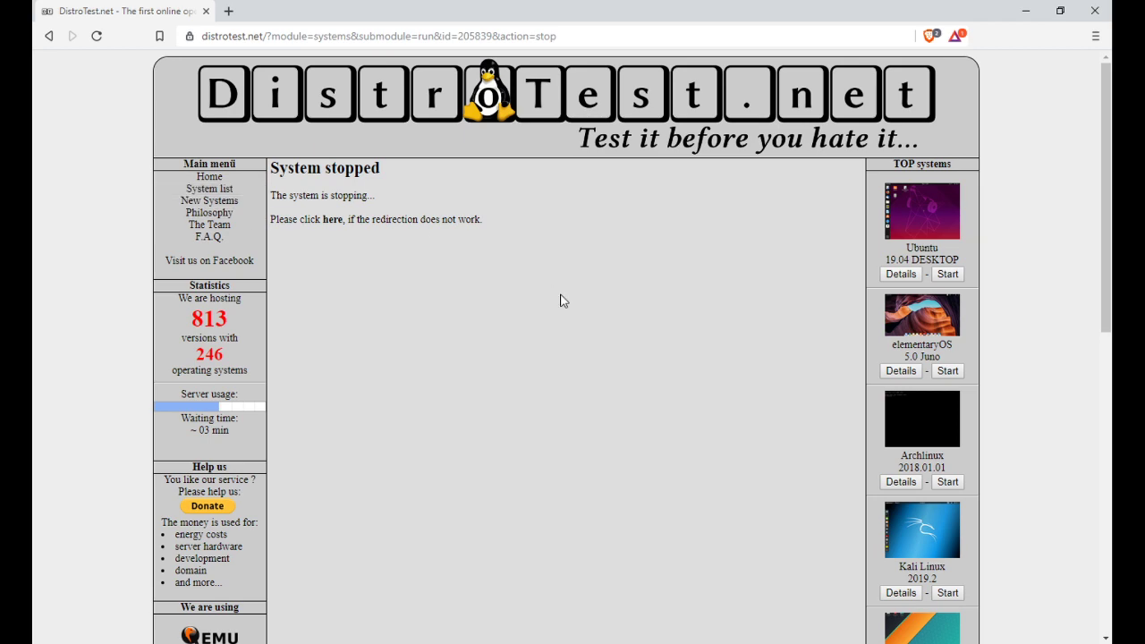
scroll(626, 339, down, 5)
scroll(165, 434, up, 5)
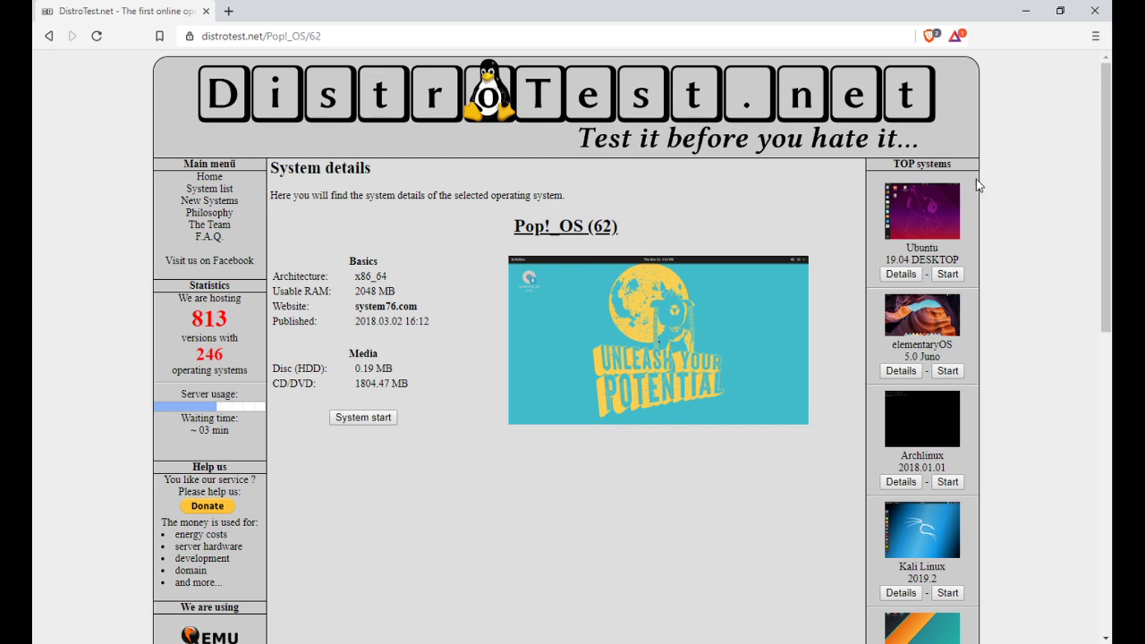
scroll(558, 330, down, 3)
scroll(558, 330, up, 3)
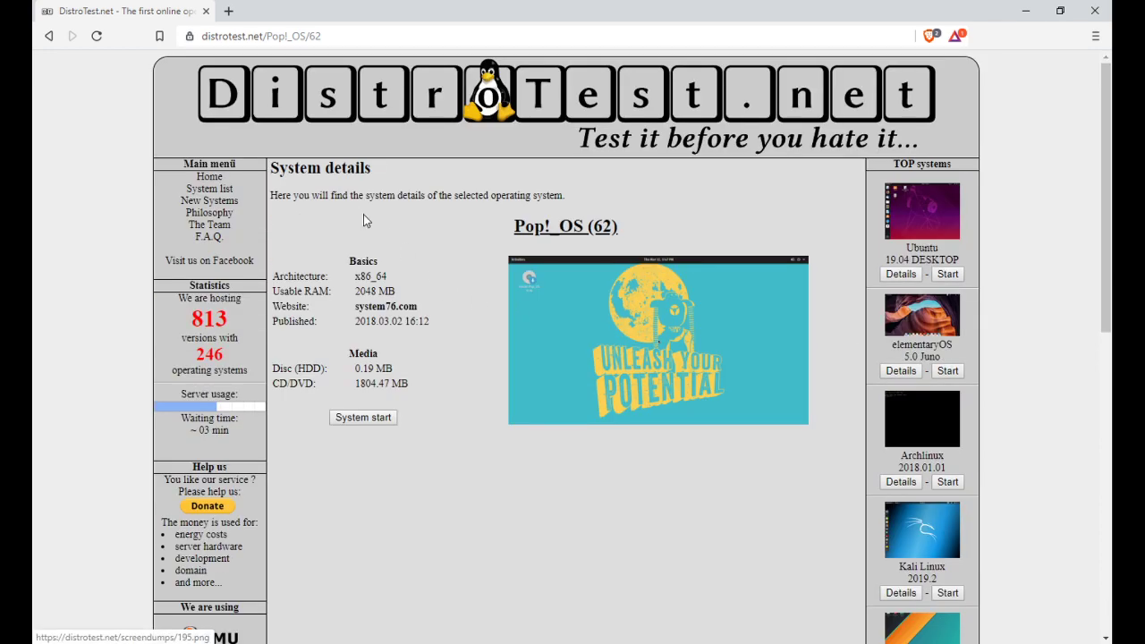
Return to the DistroTest.net home page and scroll through the A–Z operating system list and back.
click(214, 178)
scroll(572, 233, down, 6)
scroll(600, 245, down, 15)
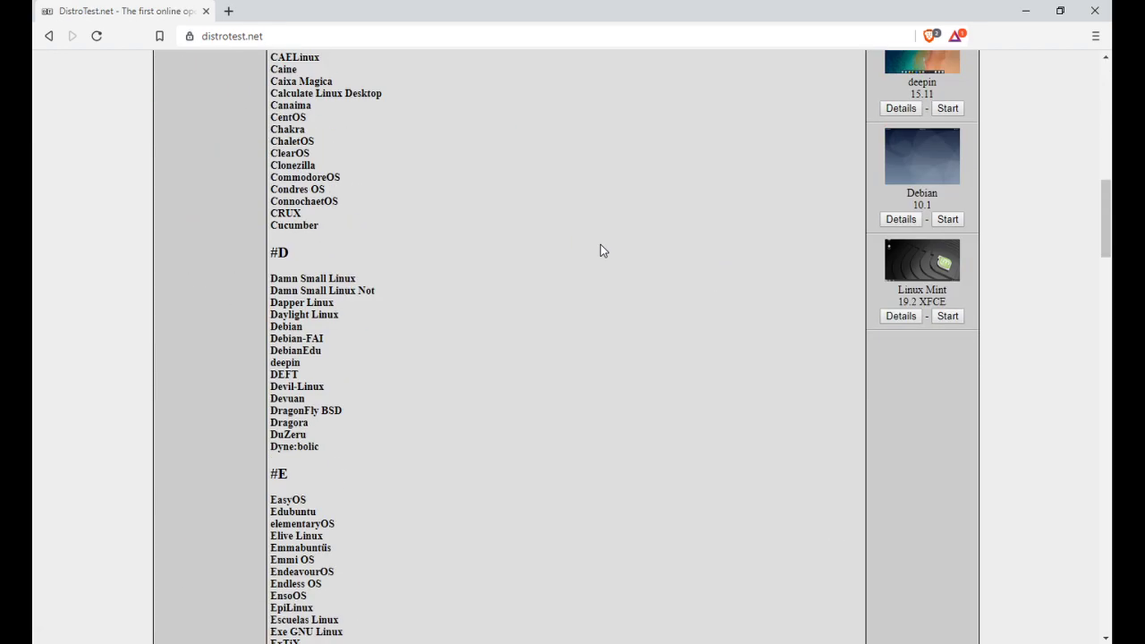
scroll(601, 251, down, 3)
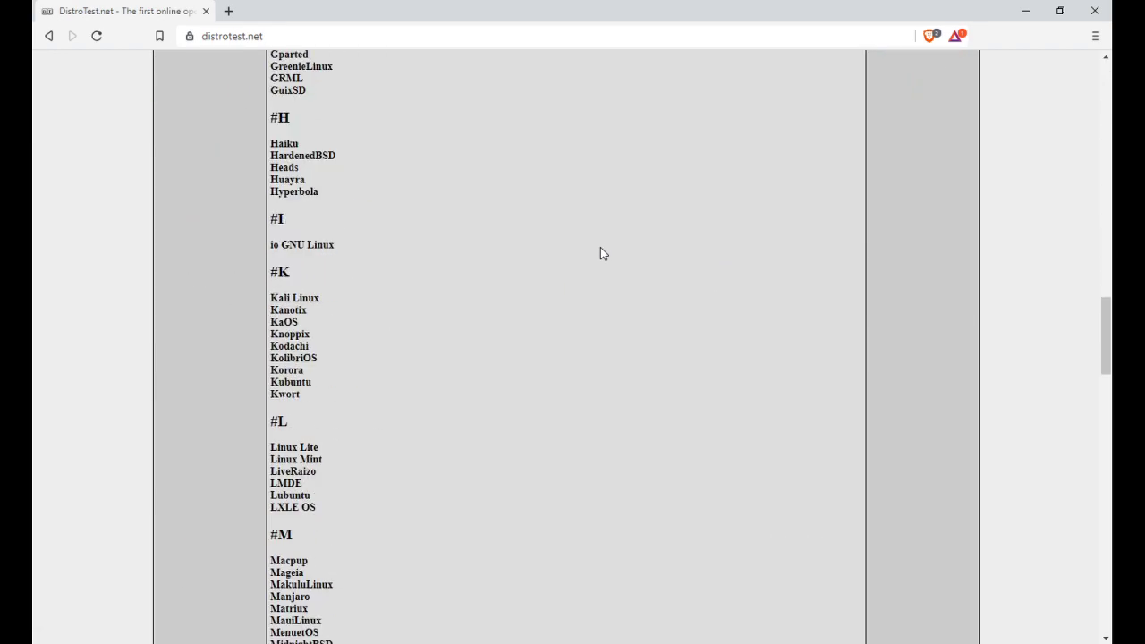
scroll(600, 247, down, 12)
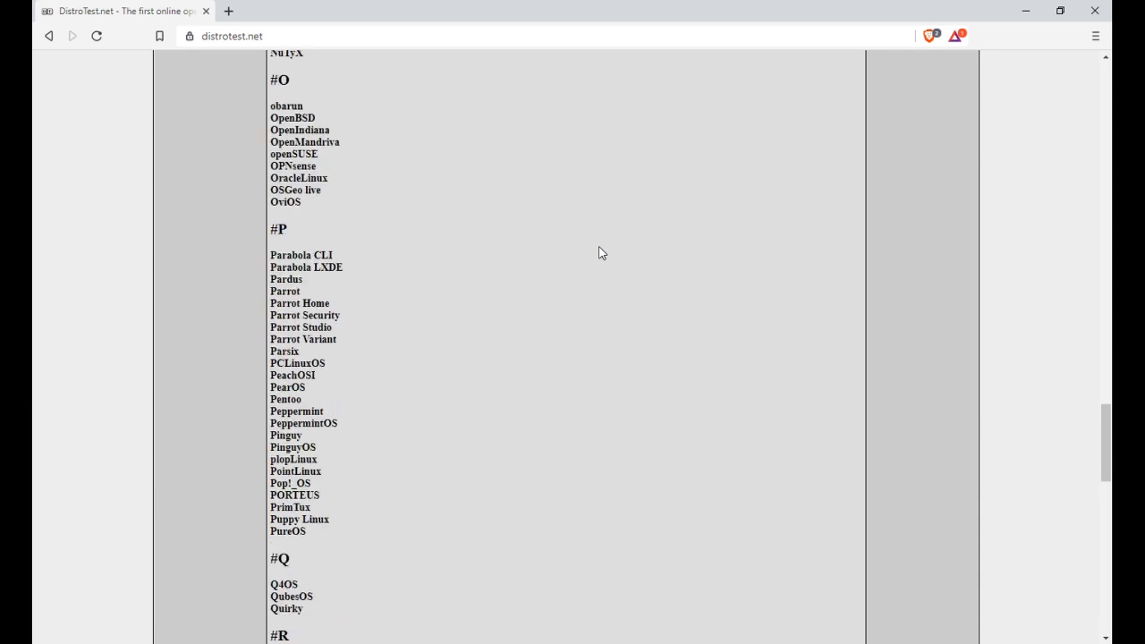
scroll(601, 253, up, 4)
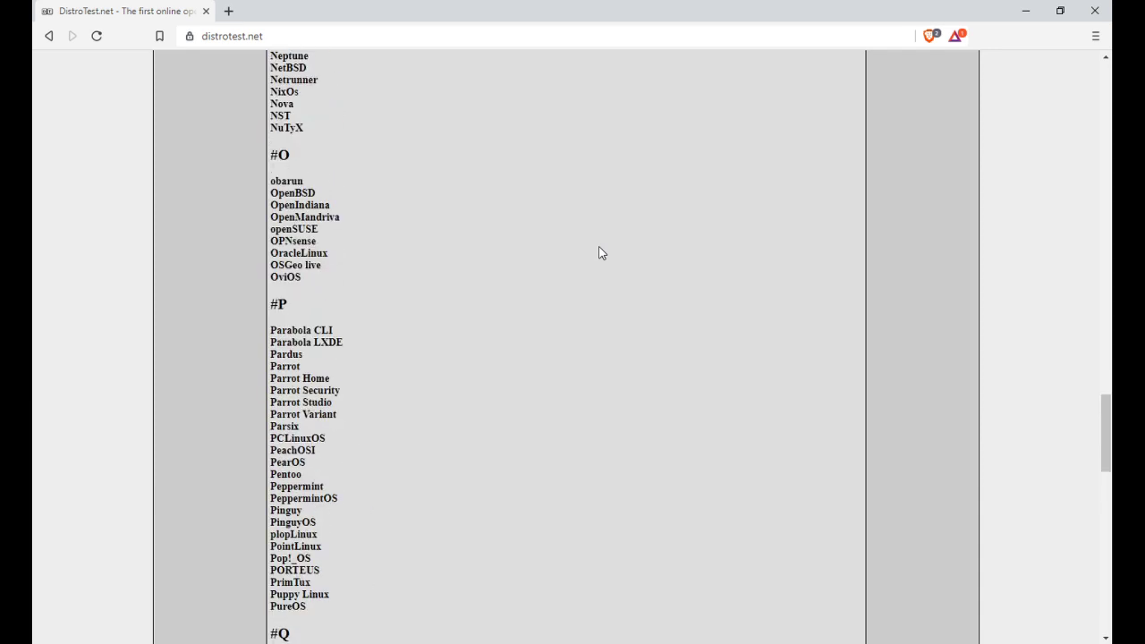
scroll(600, 251, up, 14)
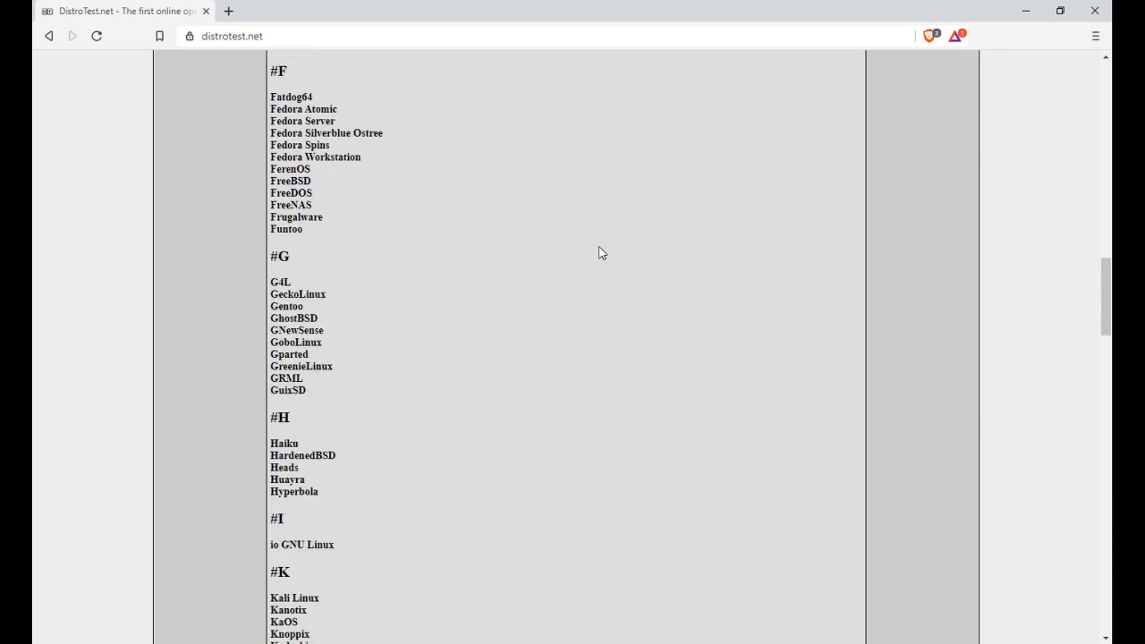
scroll(600, 253, up, 13)
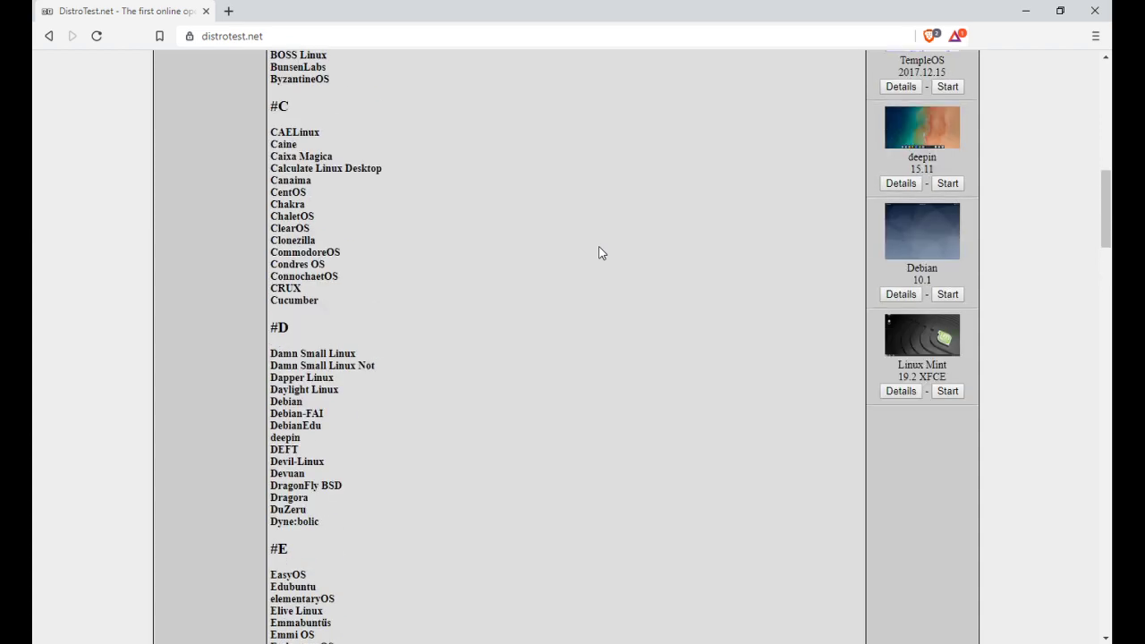
scroll(600, 253, up, 7)
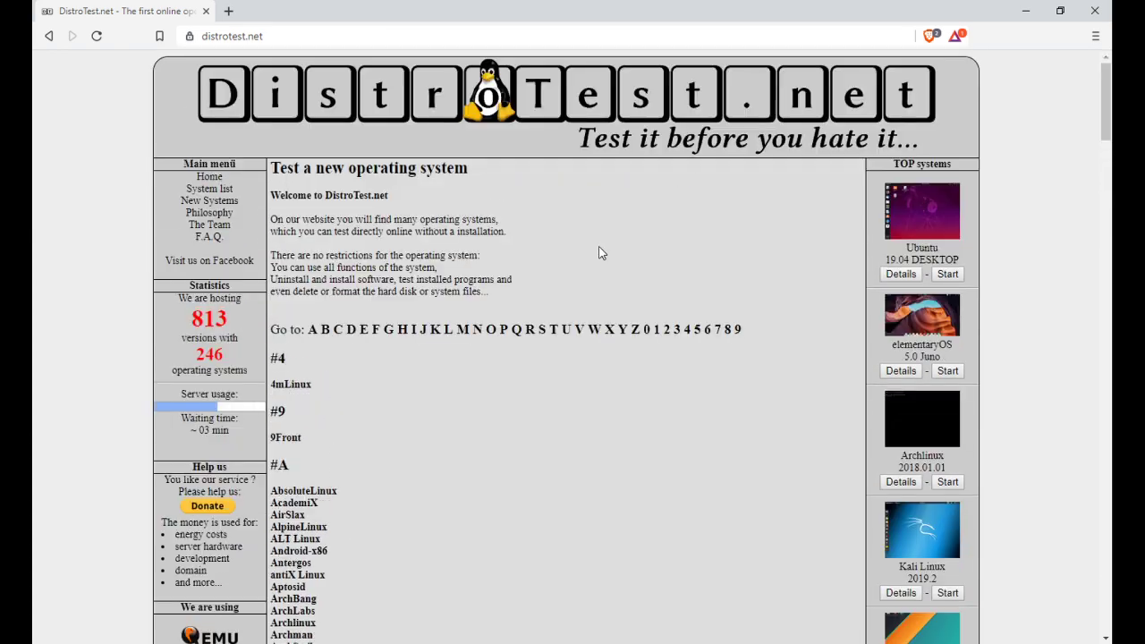